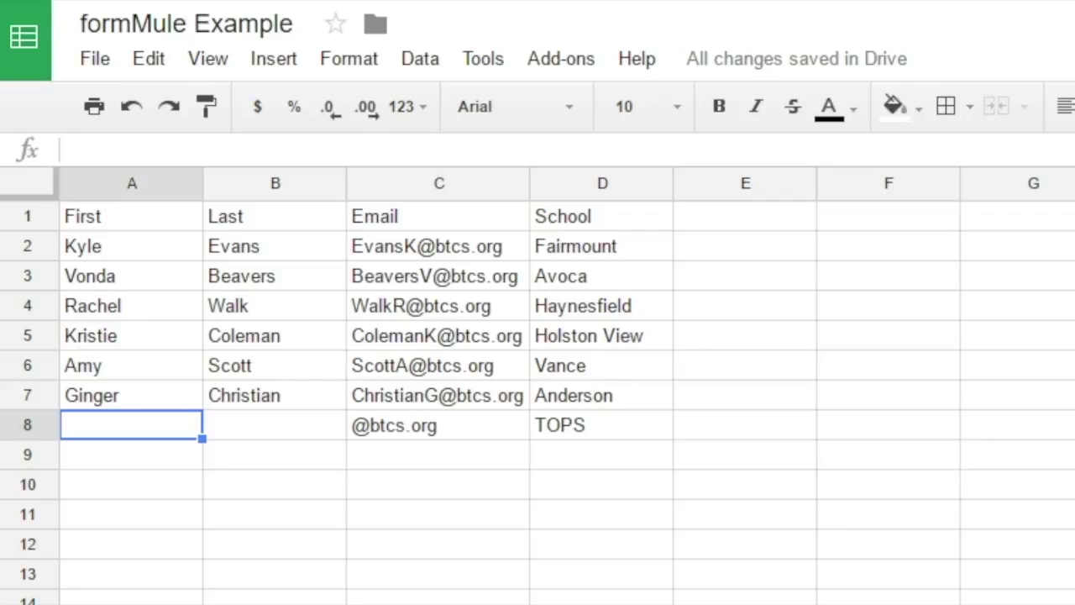
- Enter the principal's first and last name in A8 and B8, then inspect C2's email formula
type("jASON")
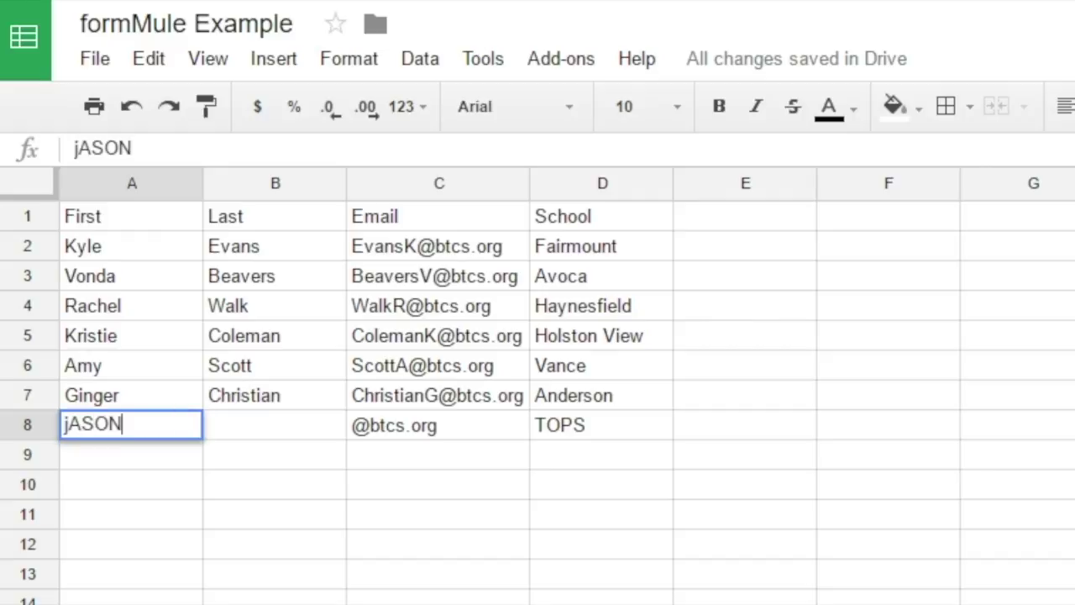
key("BackSpace")
key("BackSpace")
key("BackSpace")
key("BackSpace")
key("BackSpace")
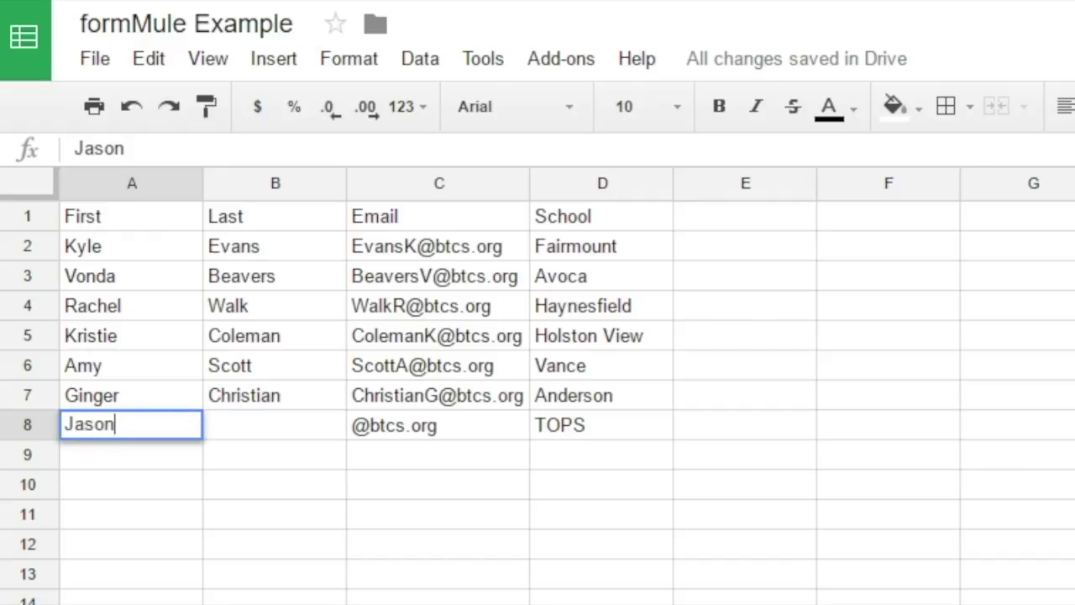
key("Tab")
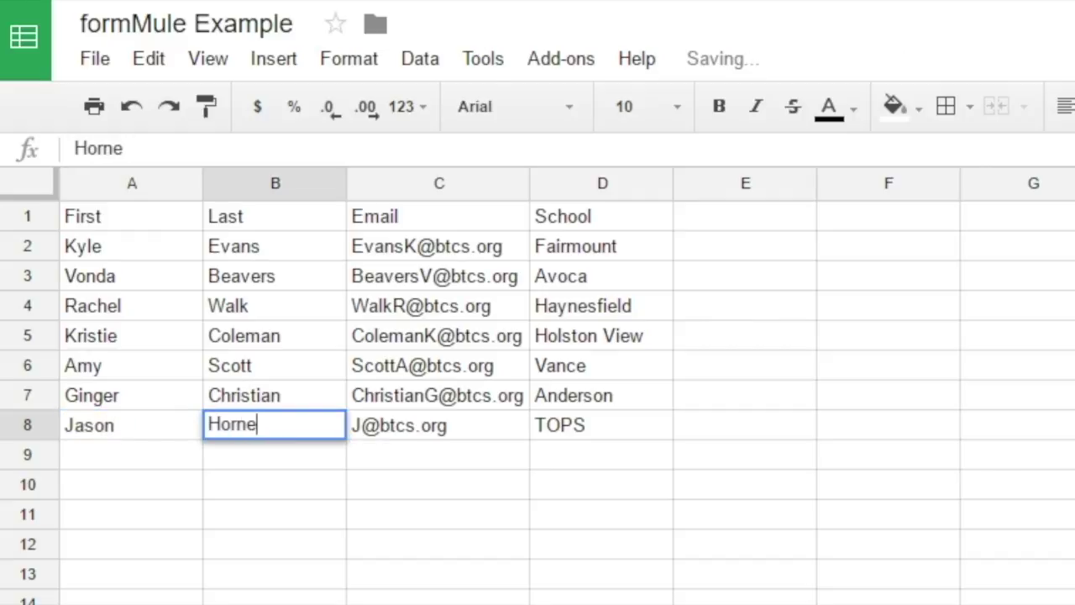
key("Tab")
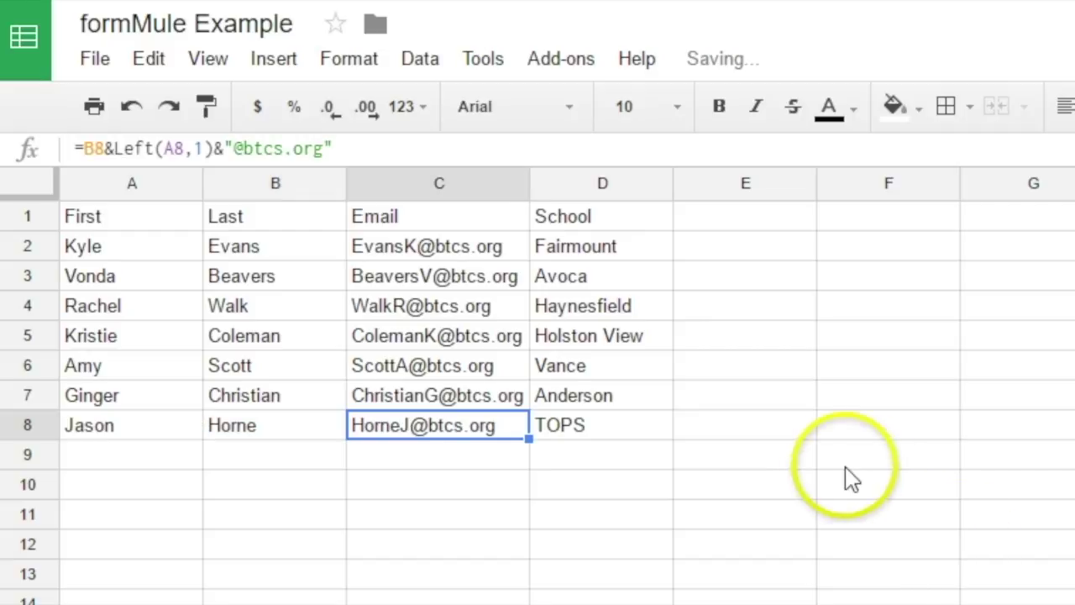
left_click(786, 434)
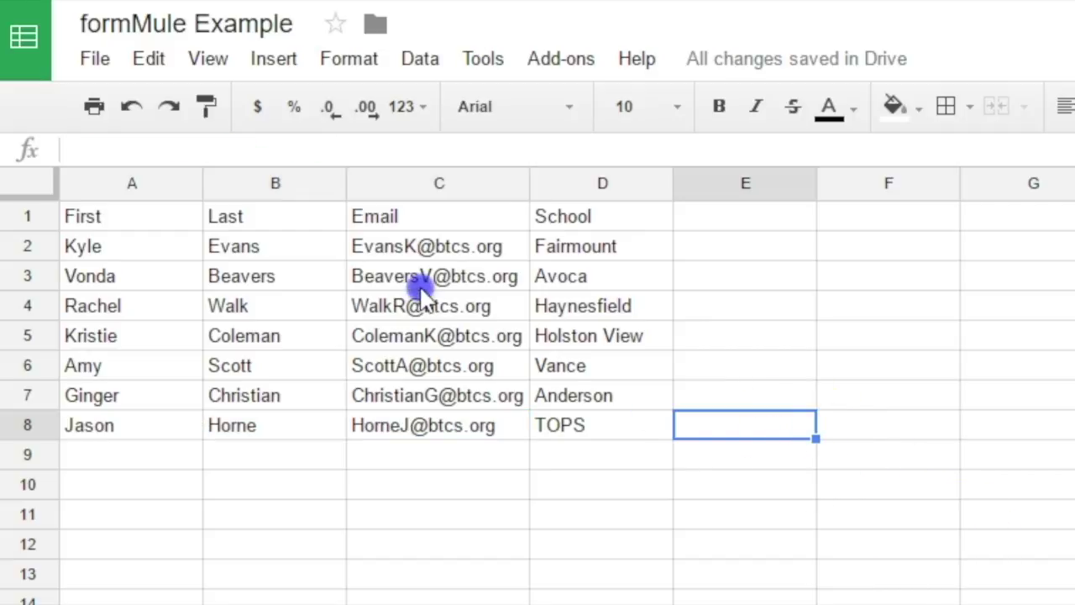
left_click(428, 244)
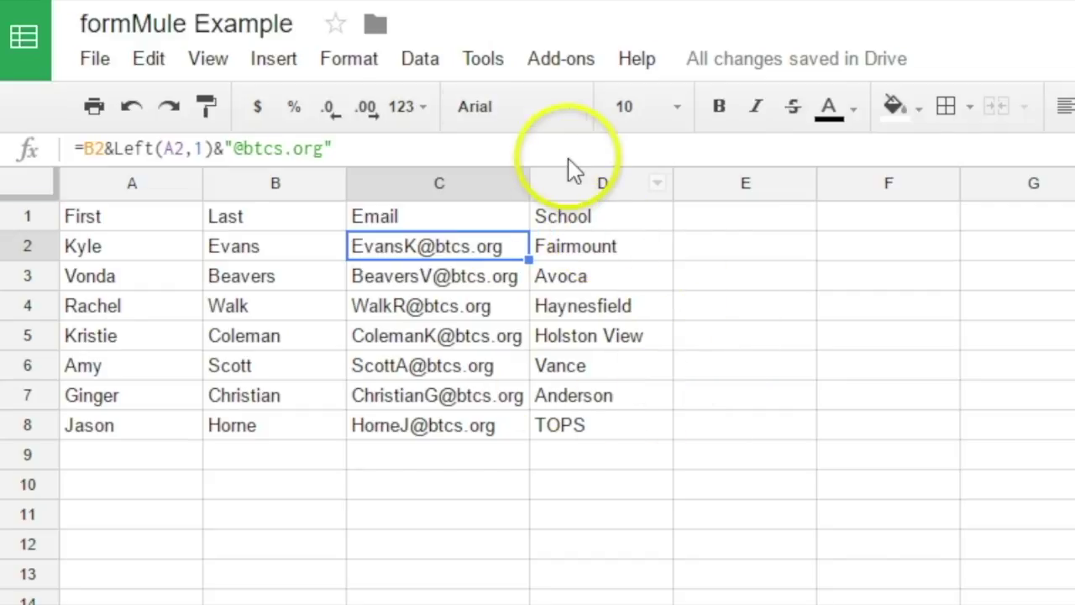
left_click(552, 61)
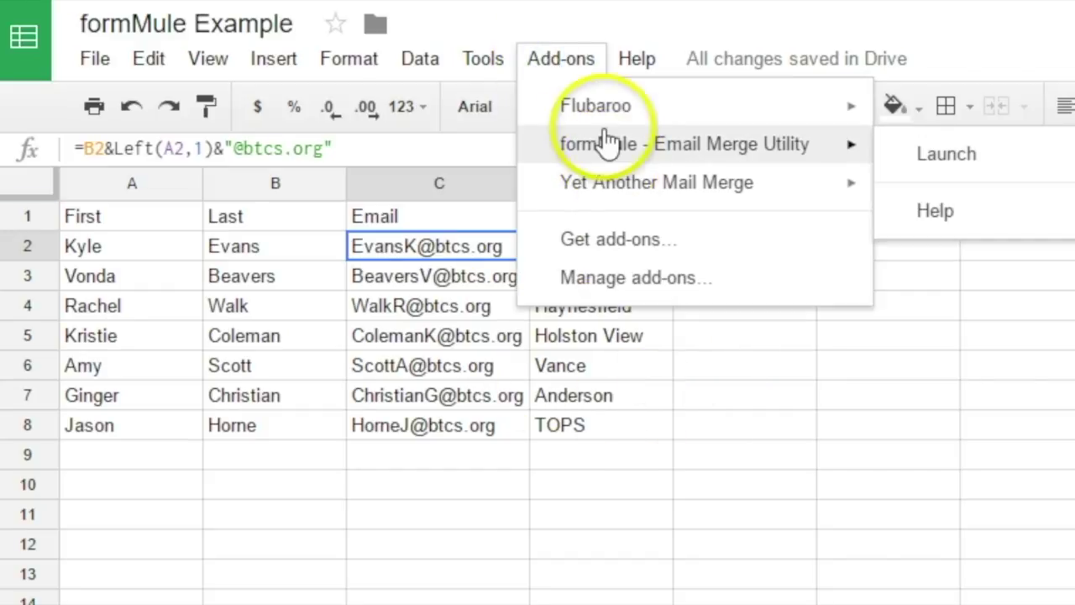
left_click(616, 248)
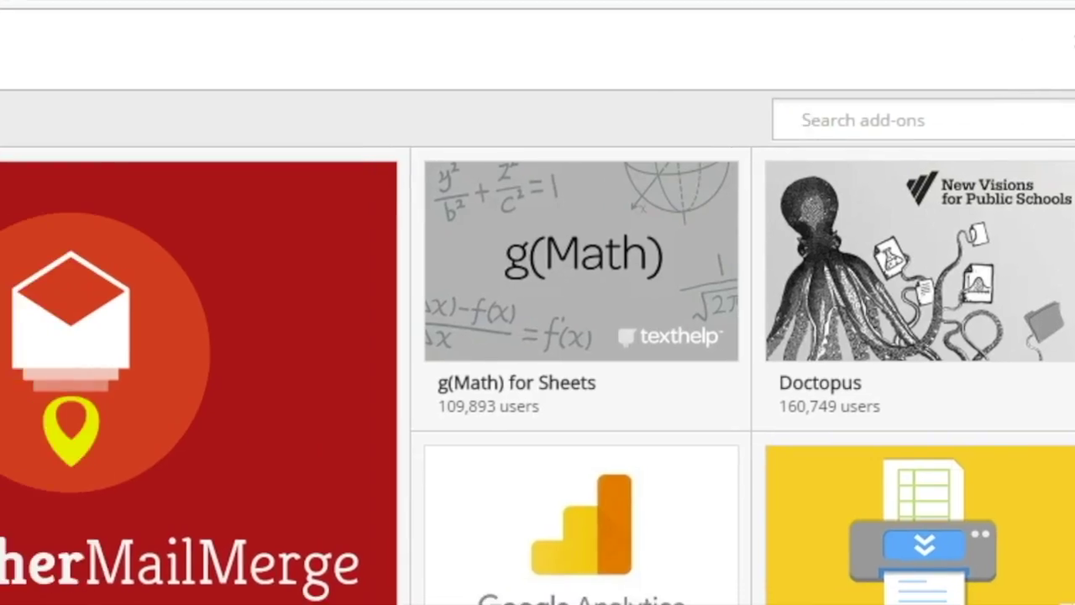
type("formmule")
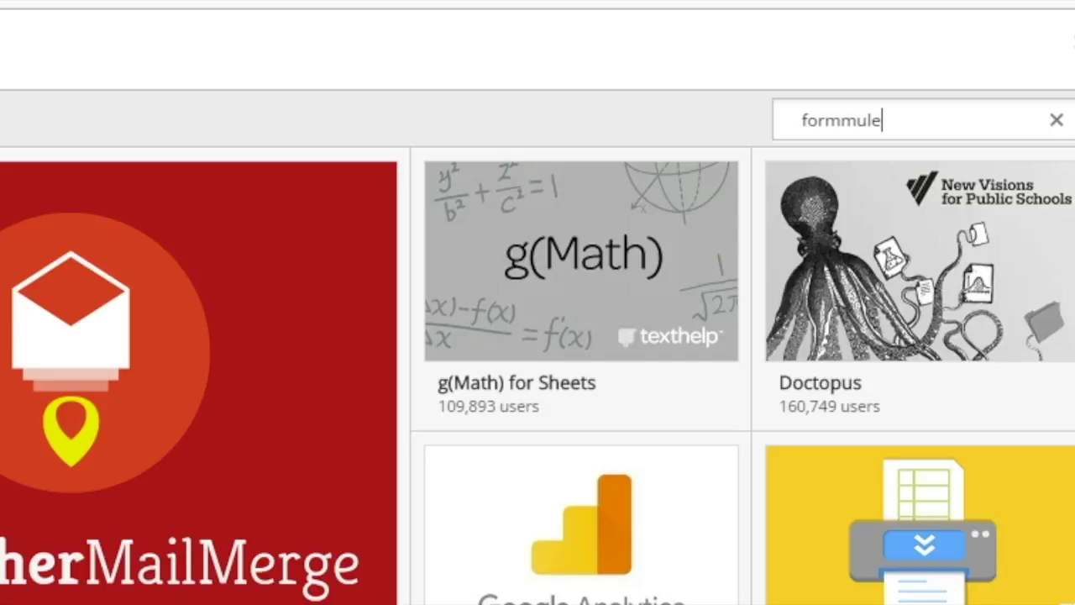
key("Return")
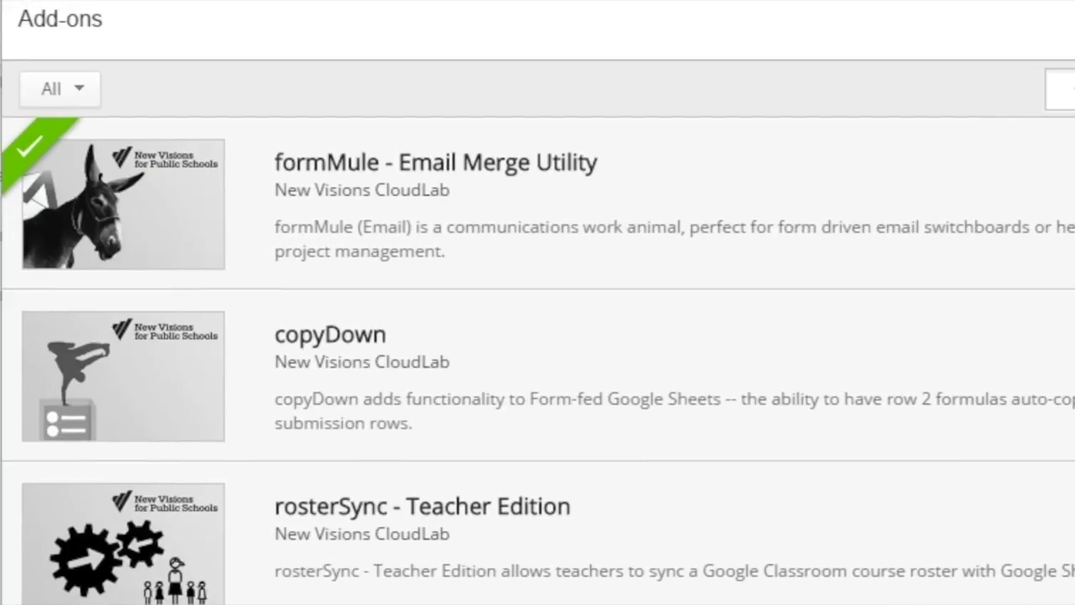
left_click(1074, 164)
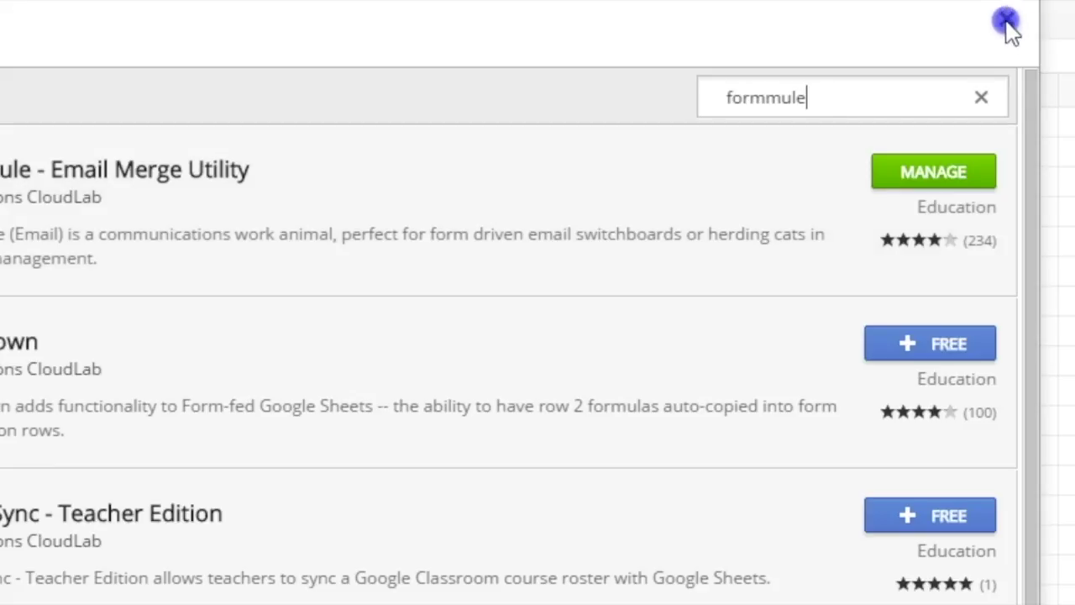
left_click(1006, 21)
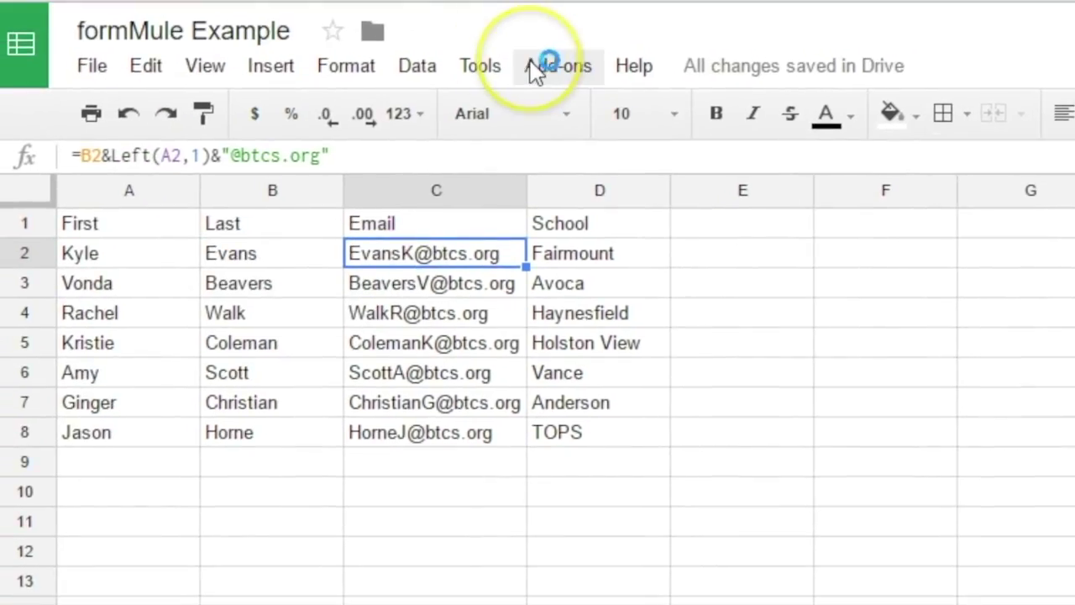
- Launch formMule - Email Merge Utility from Add-ons and choose Sheet1 as the source sheet
left_click(531, 65)
mouse_move(643, 155)
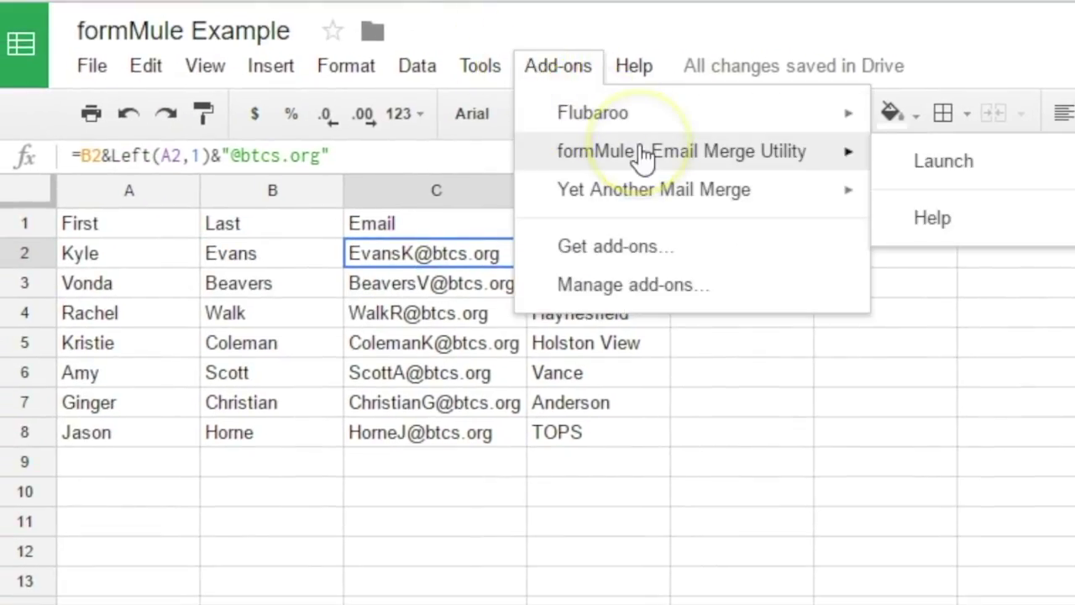
left_click(970, 181)
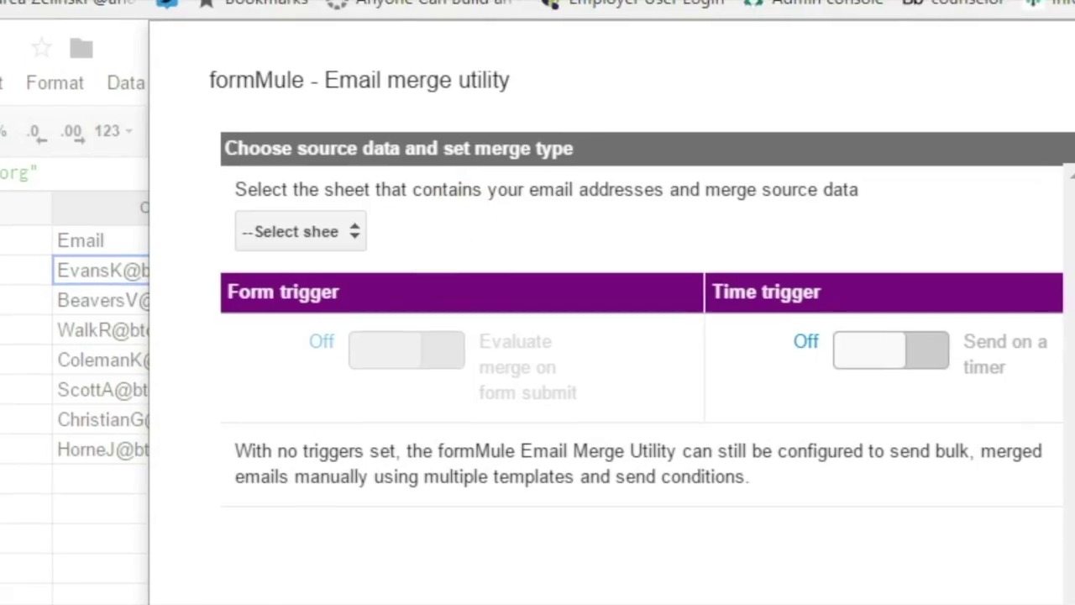
left_click(354, 232)
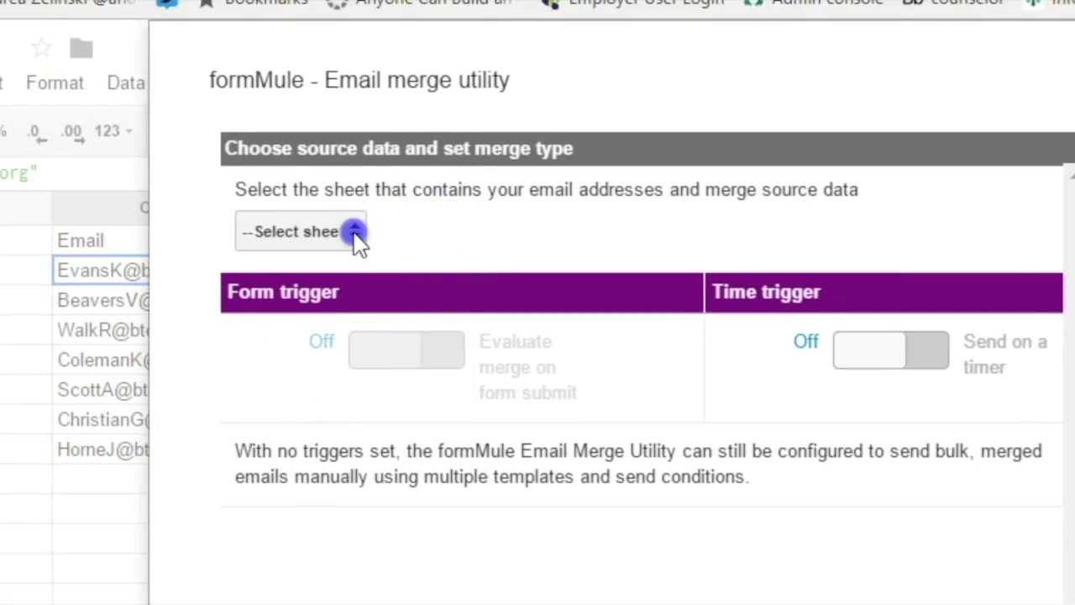
left_click(310, 284)
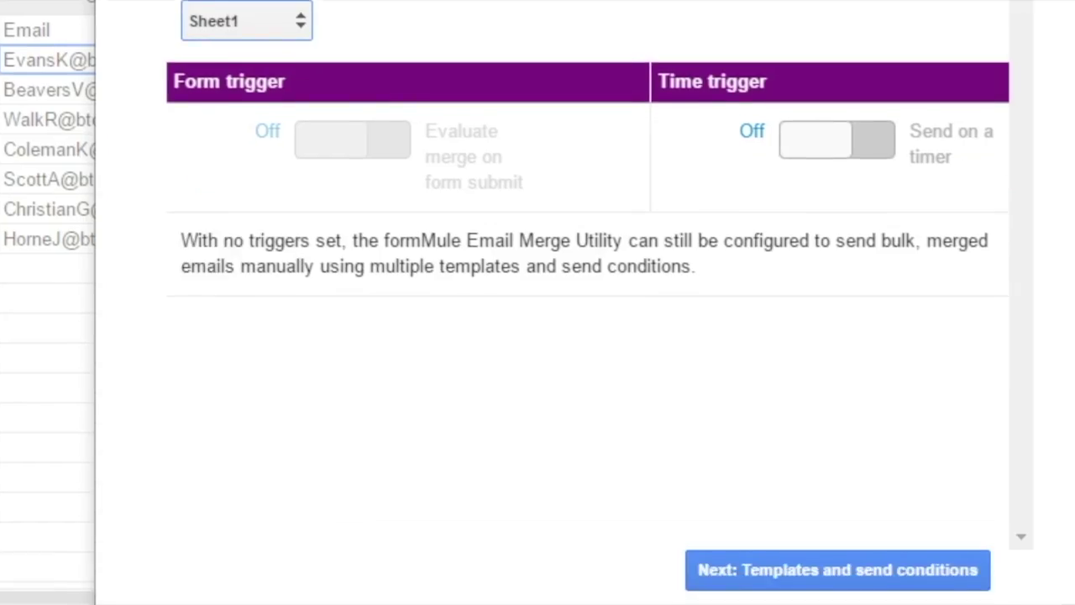
- Rename Template 1 to 'Principal List', save its send settings, and open the template editor
left_click(808, 573)
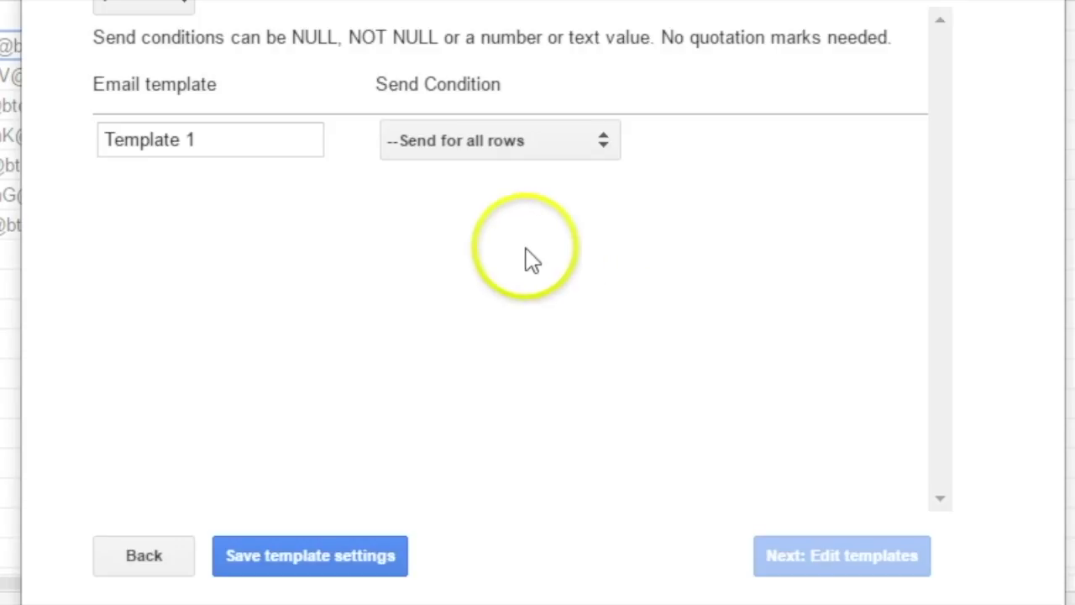
left_click(245, 151)
key("ctrl+a")
type("P")
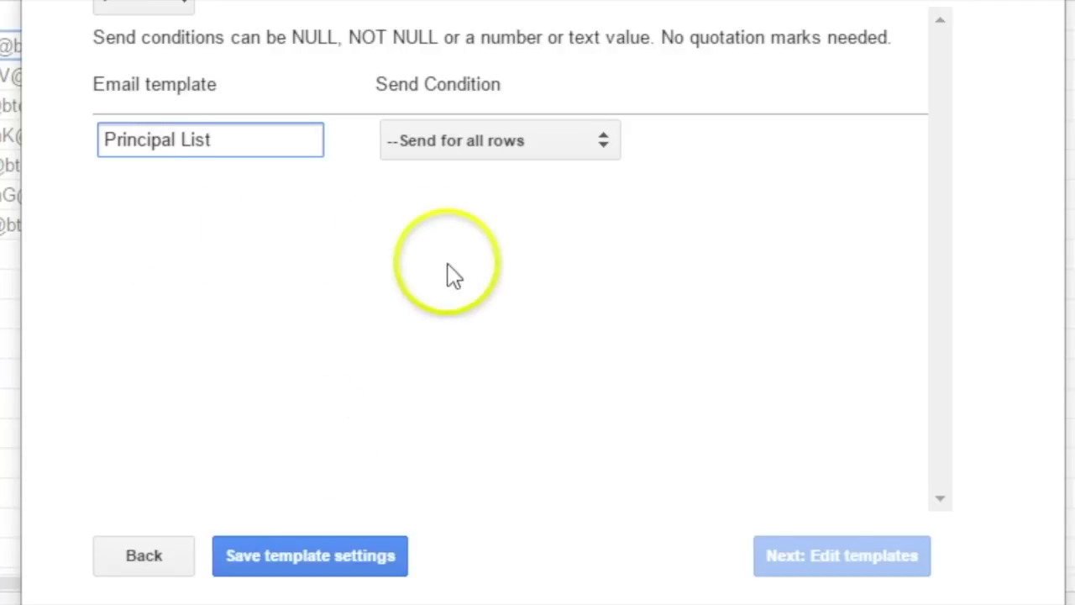
left_click(337, 567)
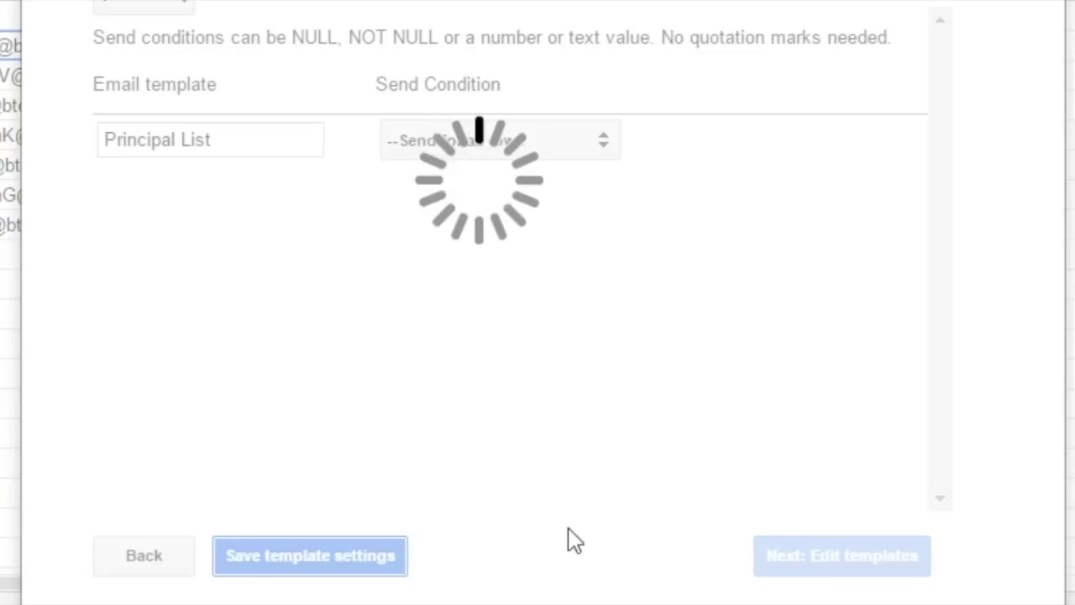
left_click(878, 571)
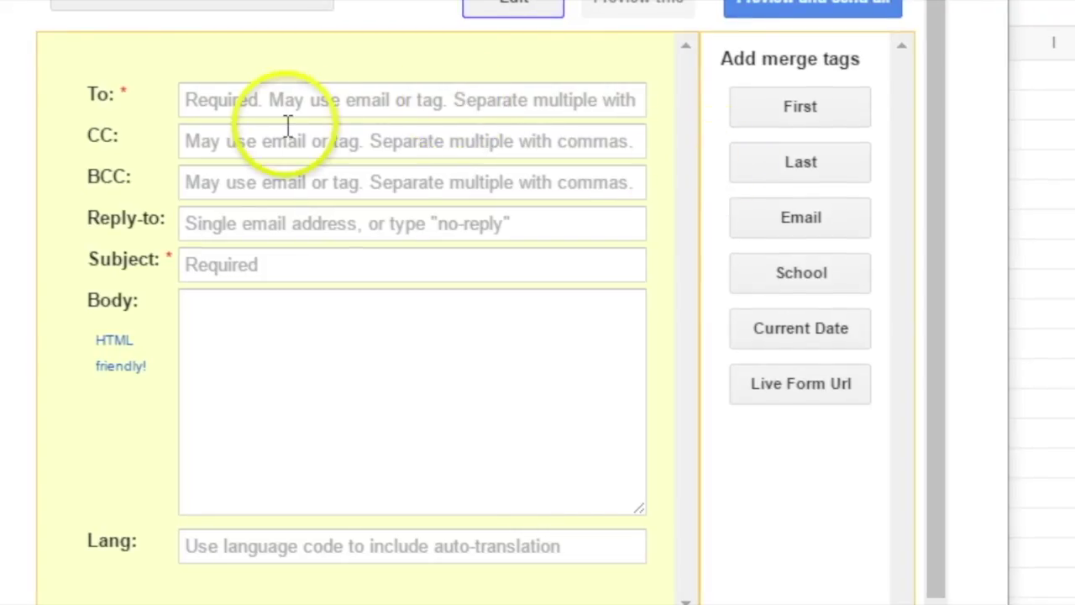
- Address the email To the <<Email>> tag and fill in the BCC and reply-to addresses
left_click(254, 112)
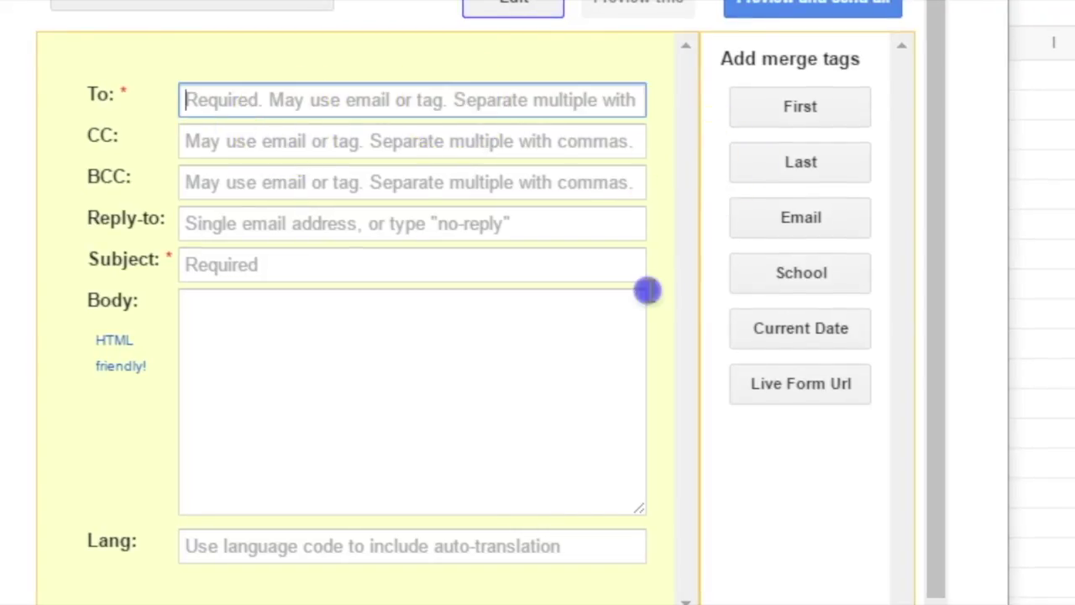
left_click(796, 223)
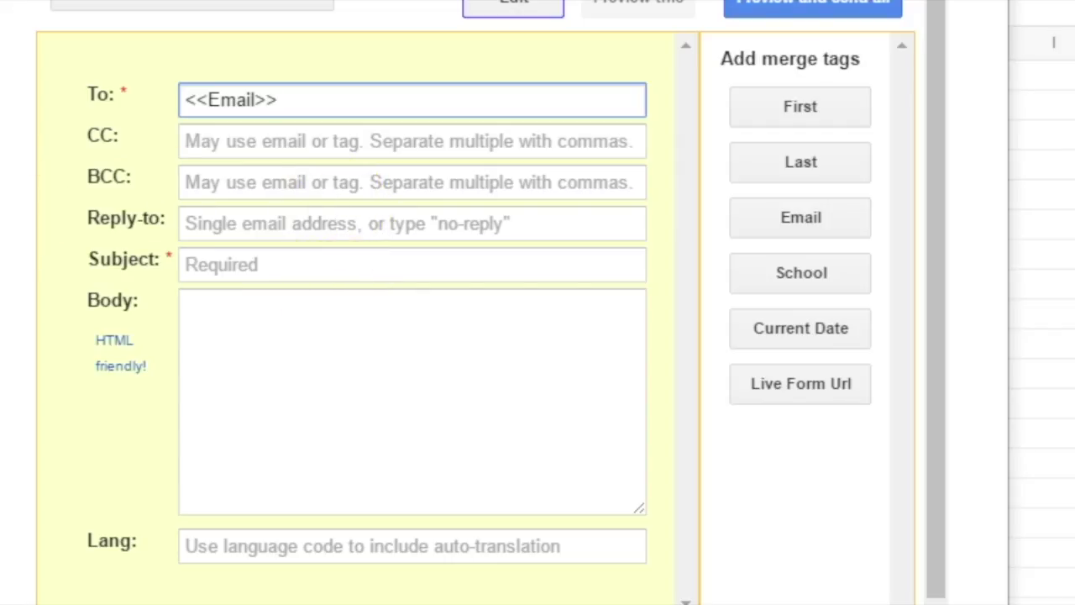
left_click(273, 180)
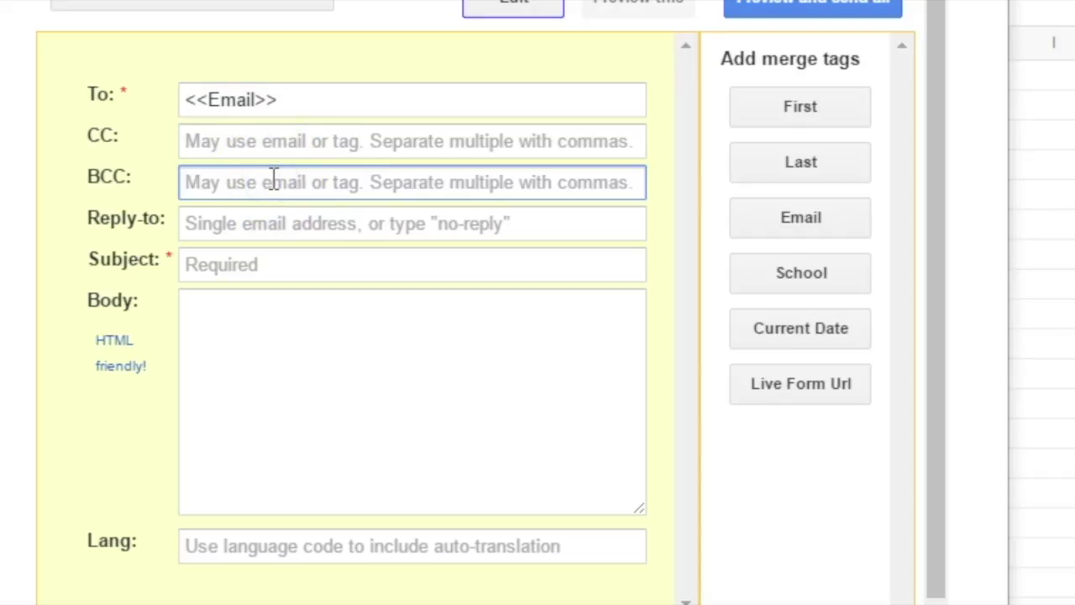
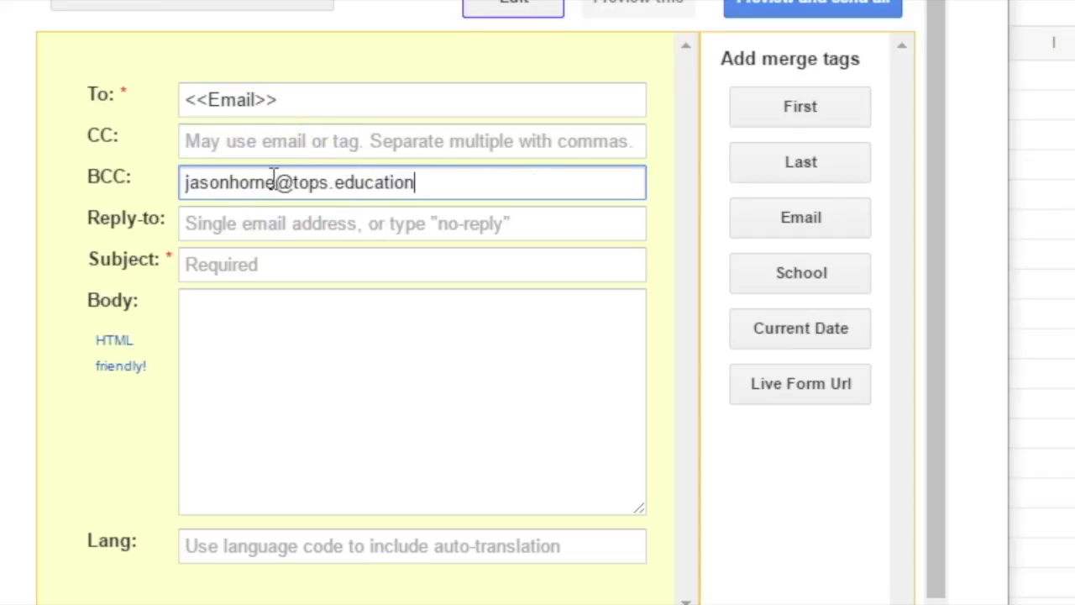
left_click(324, 231)
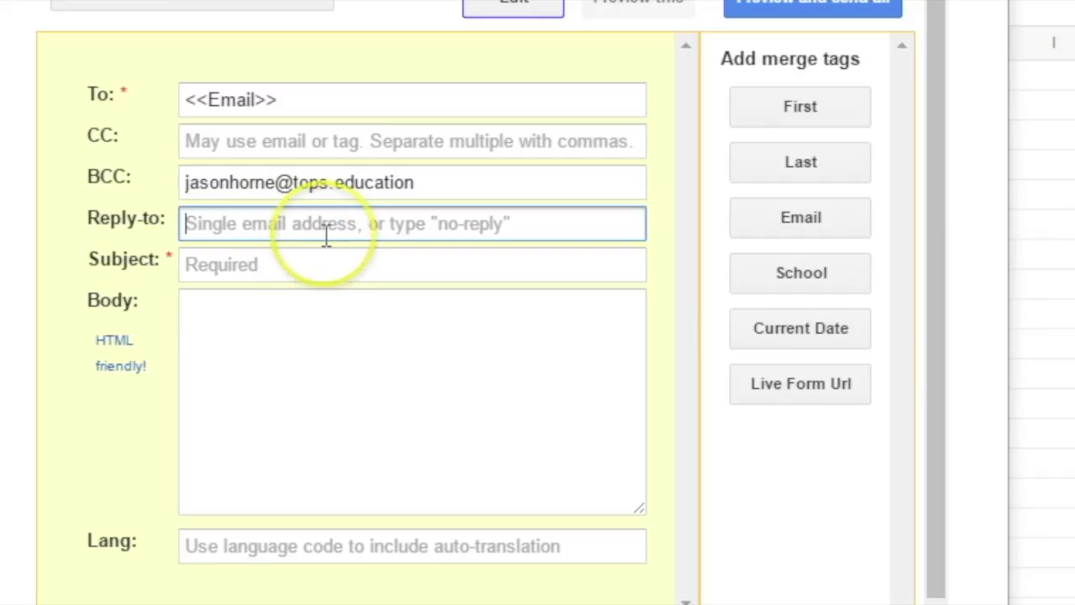
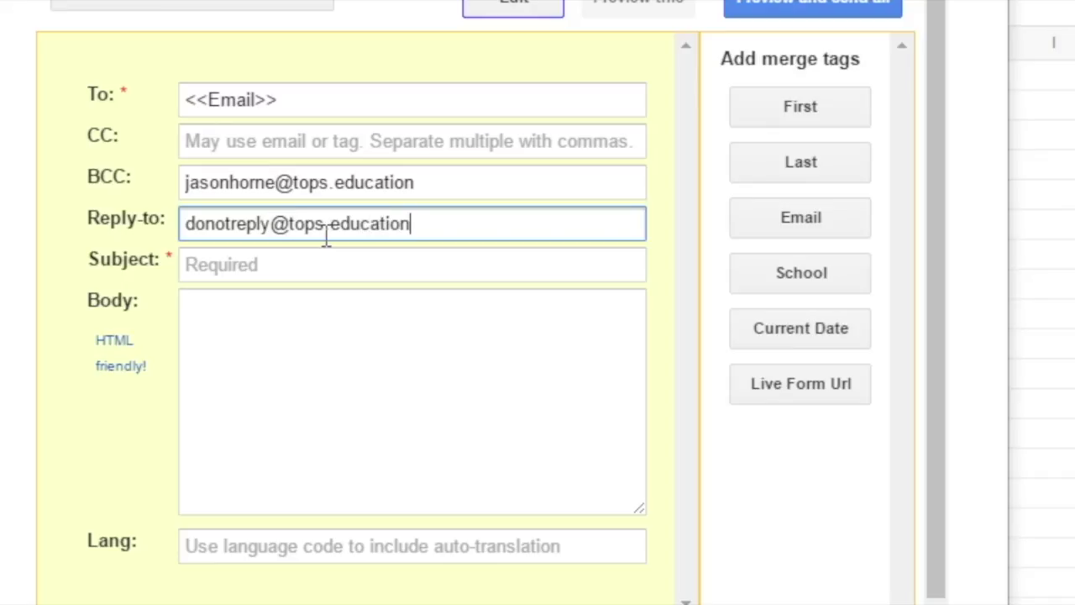
key("Tab")
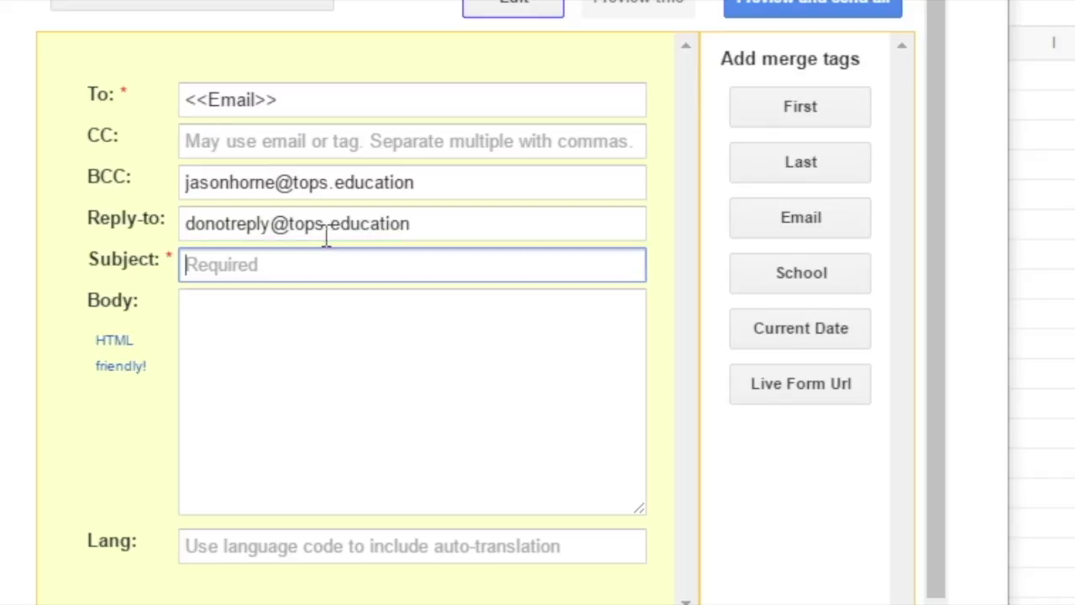
- Set subject 'This is a test', make the body just <<First>>, and preview row 1
type("This is a test")
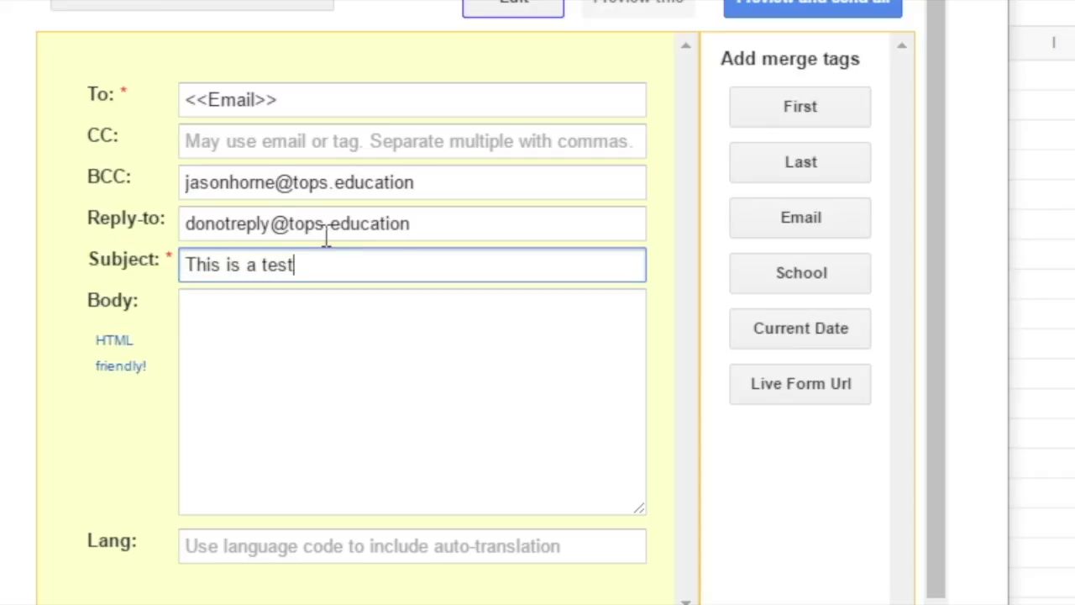
key("Tab")
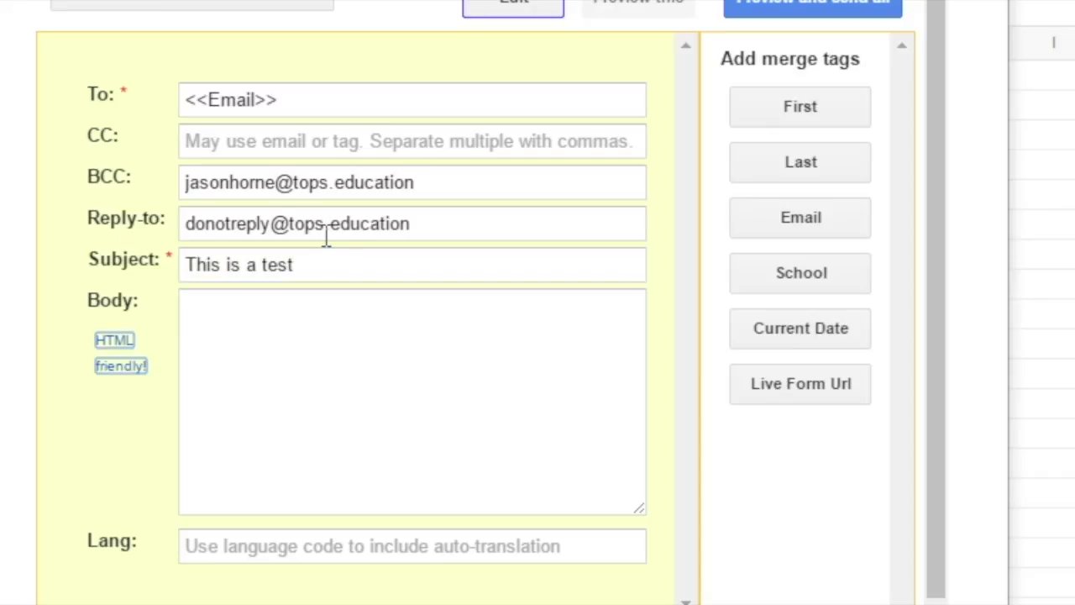
left_click(348, 342)
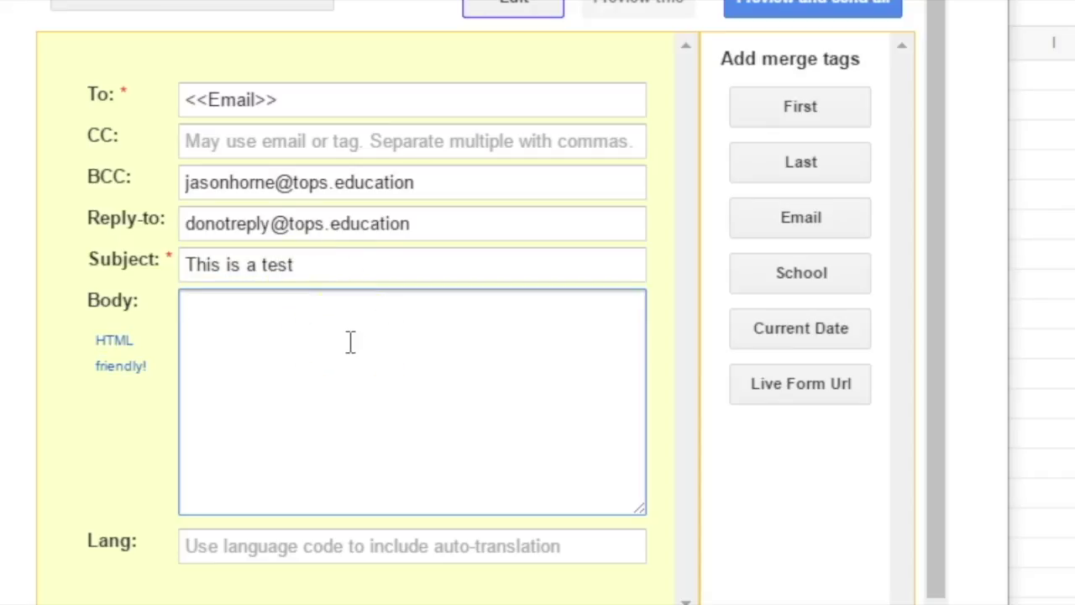
left_click(794, 109)
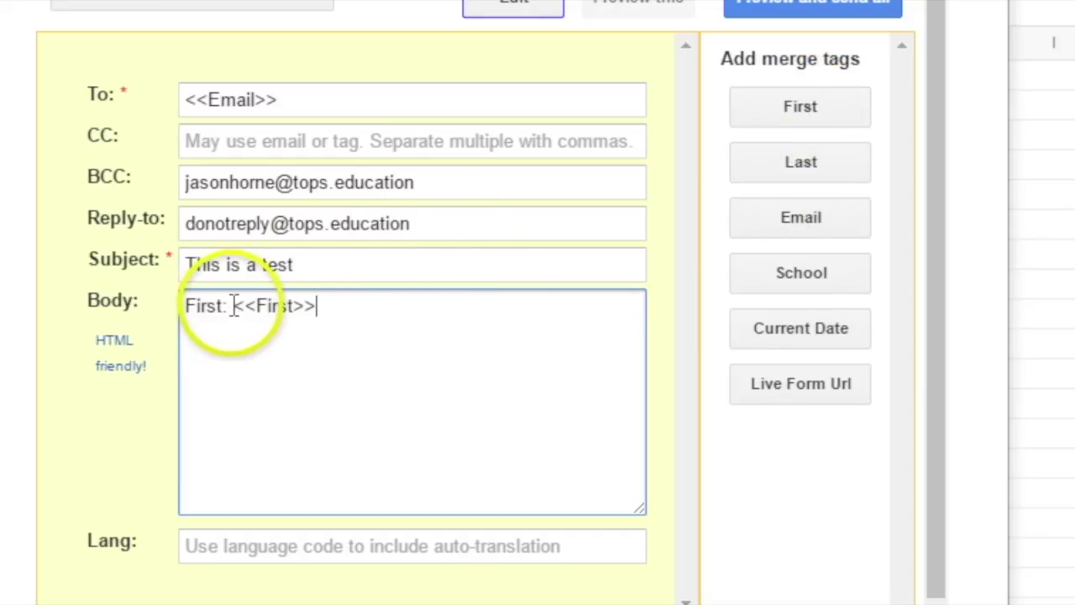
left_click_drag(236, 308, 120, 309)
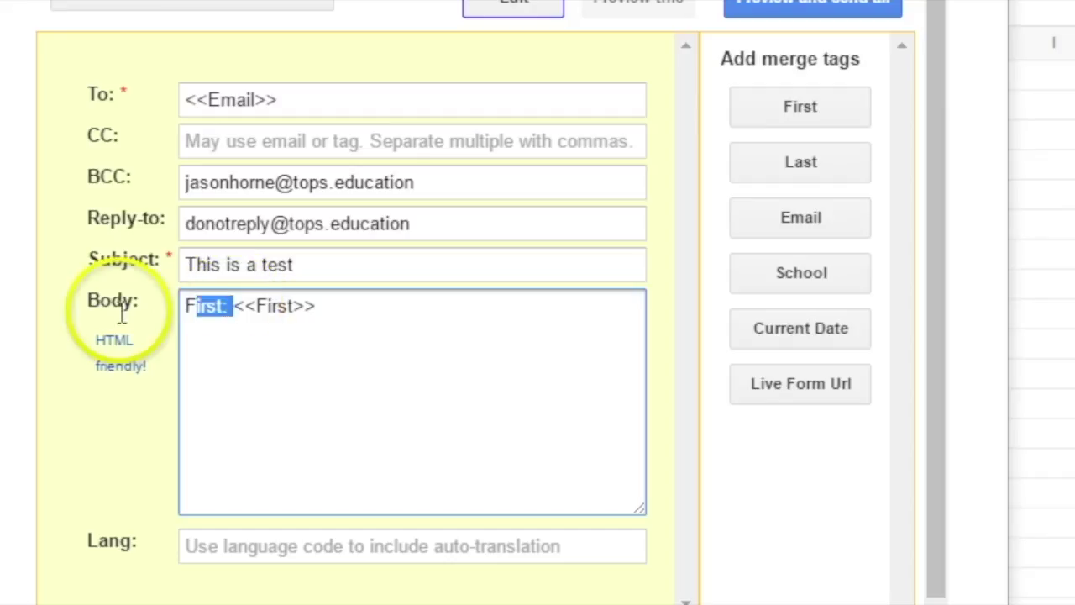
key("BackSpace")
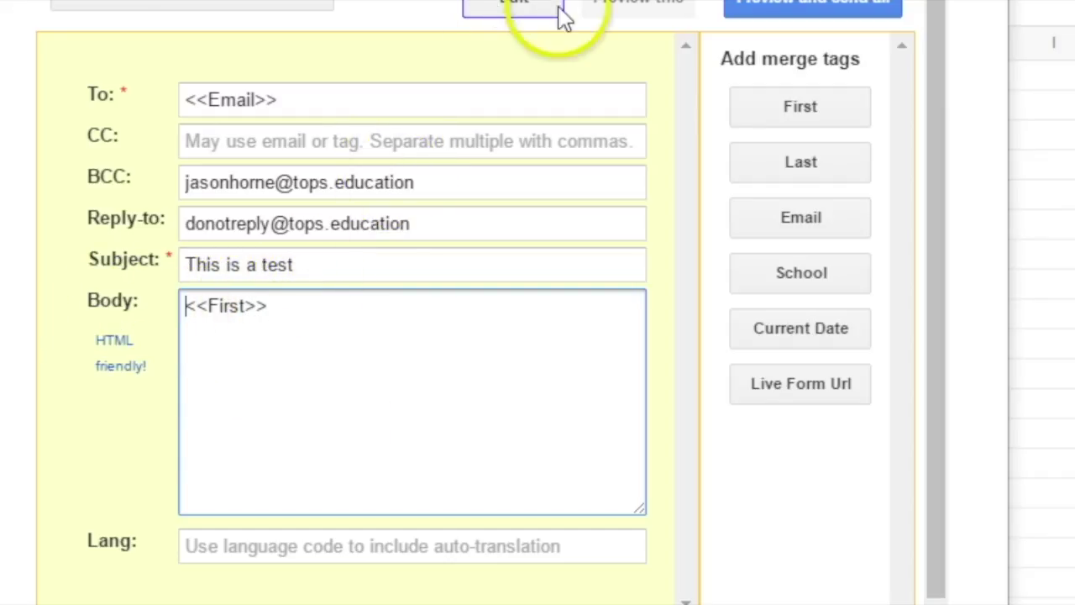
scroll(470, 302, "up", 1)
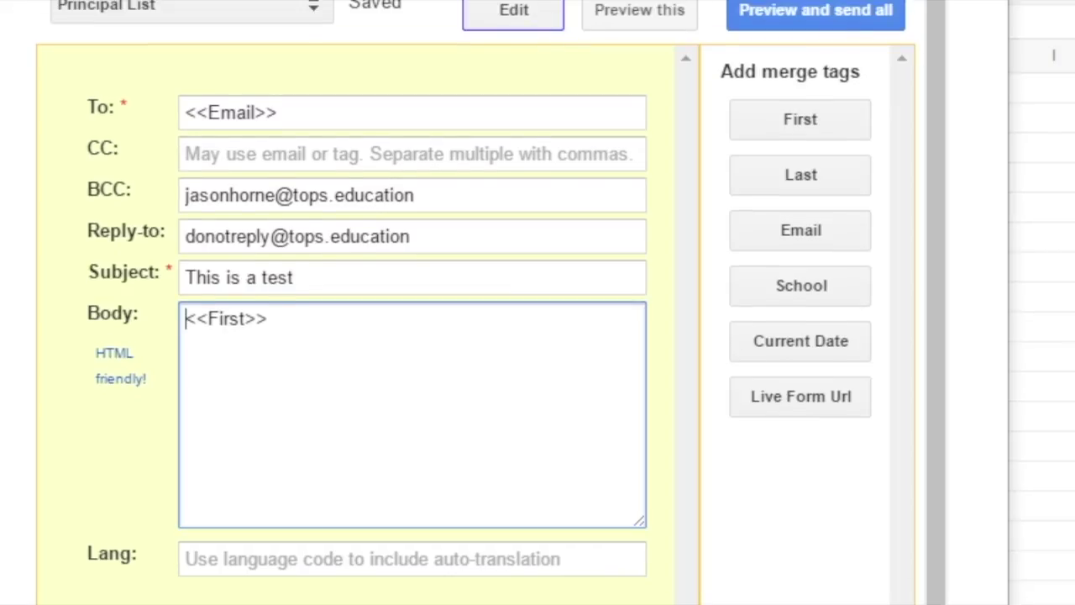
left_click(624, 42)
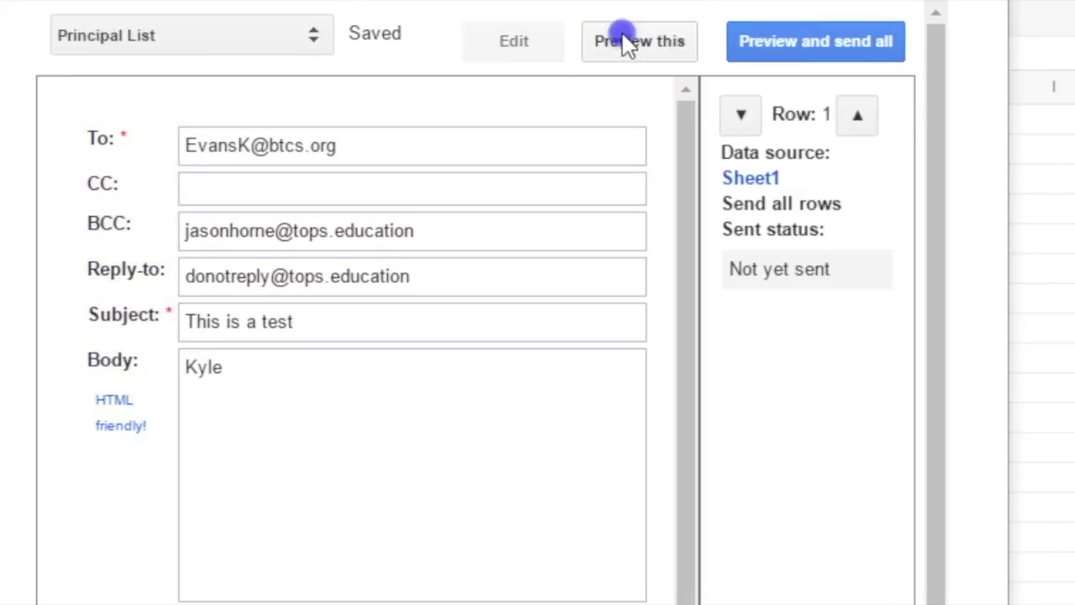
- Add a body paragraph explaining this is a test email sent from a spreadsheet with formMule
left_click(507, 55)
left_click(338, 351)
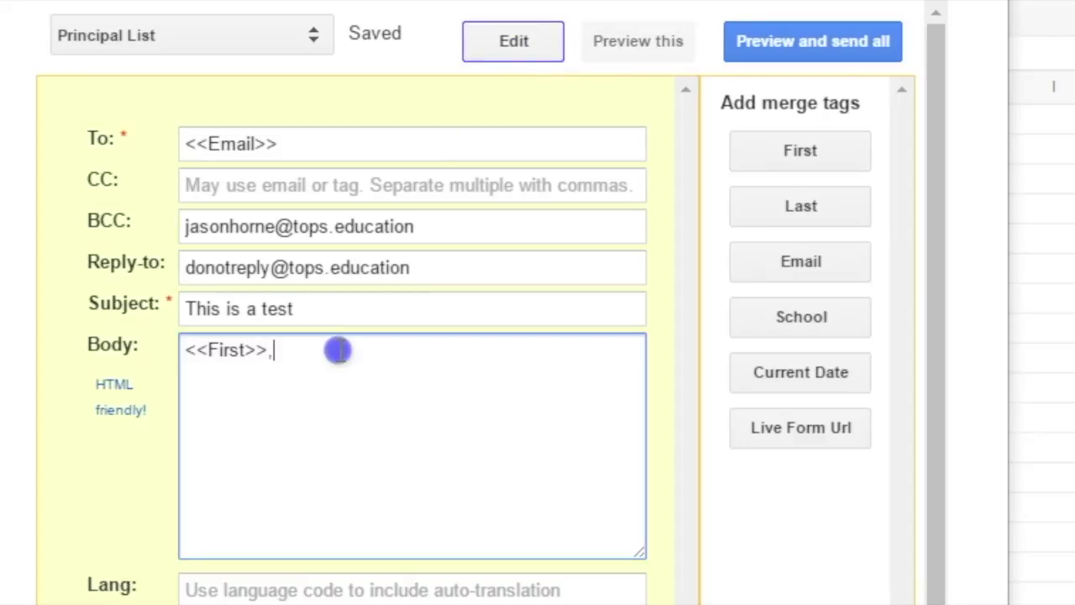
left_click(641, 47)
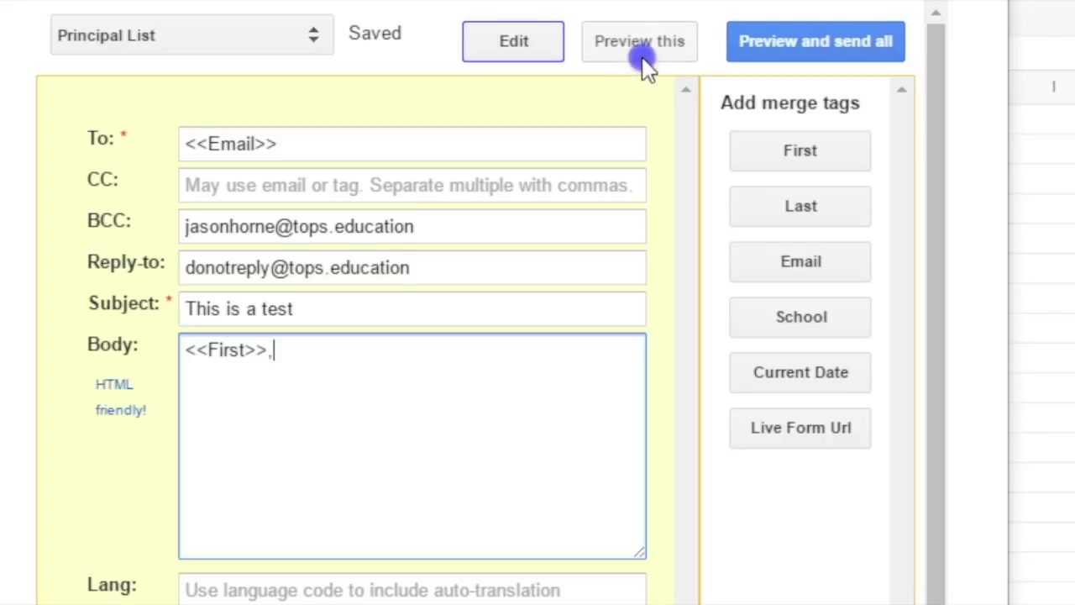
left_click(530, 38)
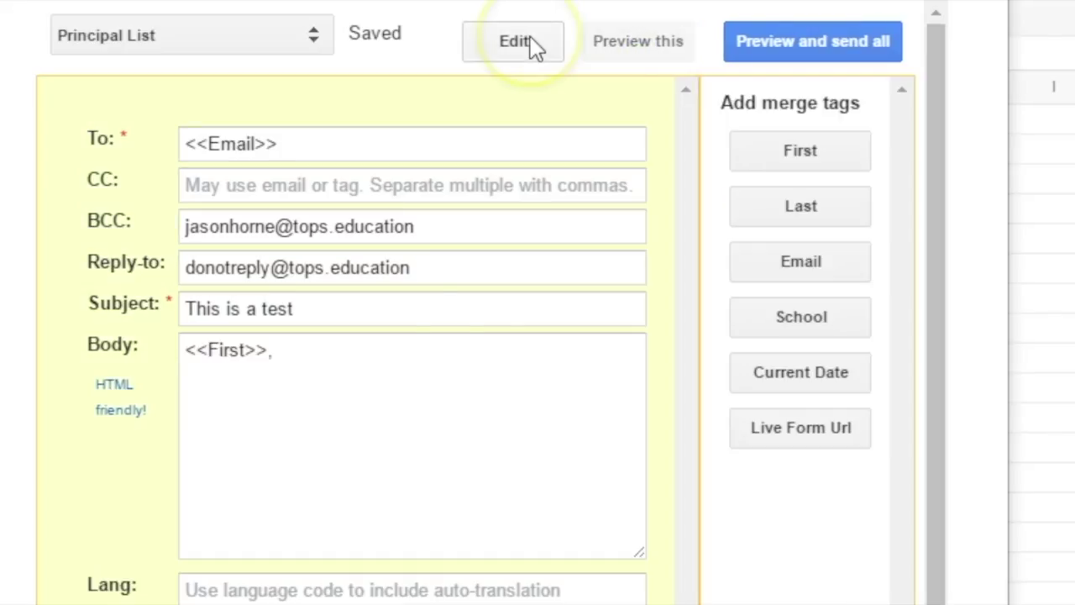
left_click(407, 380)
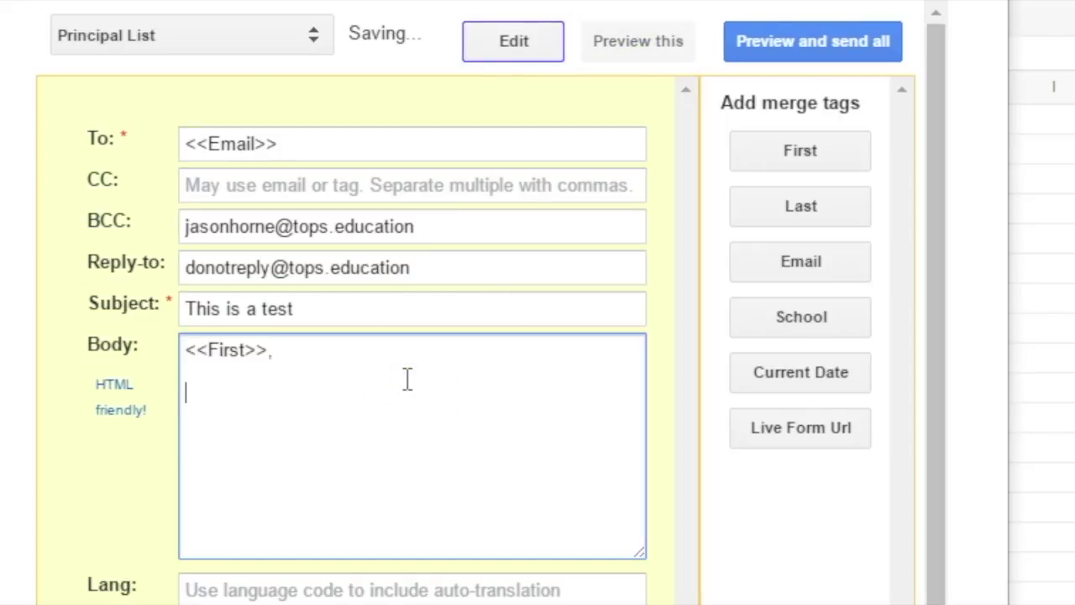
key("Return")
key("Return")
type("This is just a t")
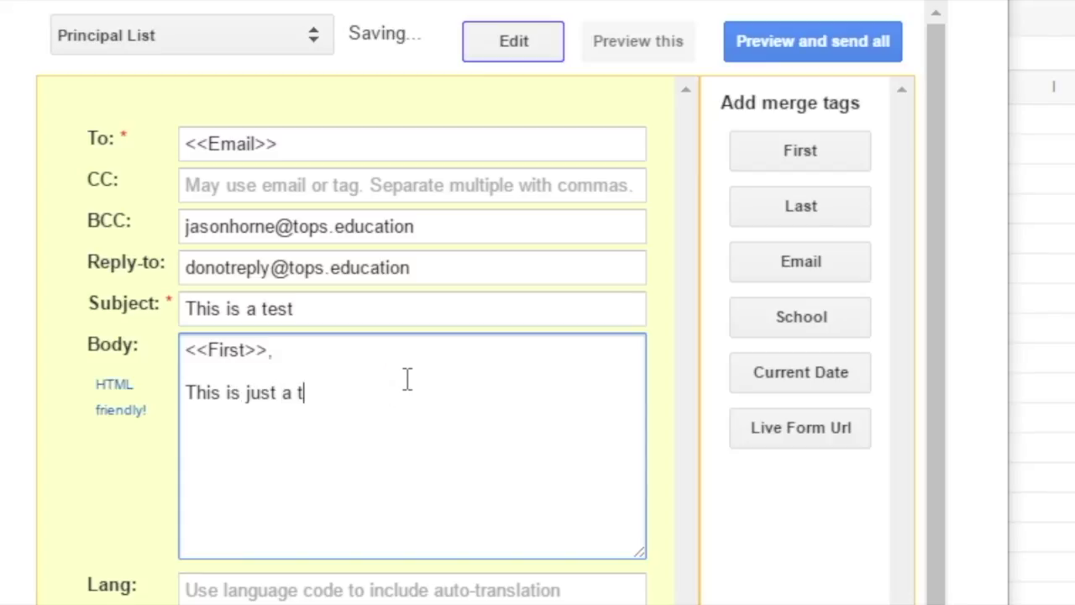
type("est email that I am sending from a")
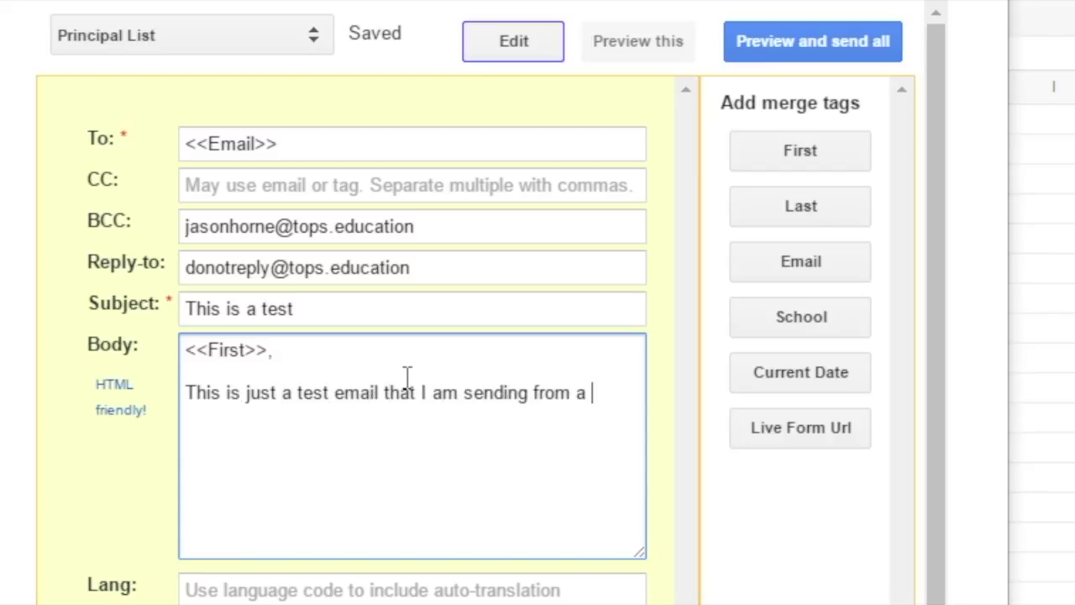
type(" spreadsh")
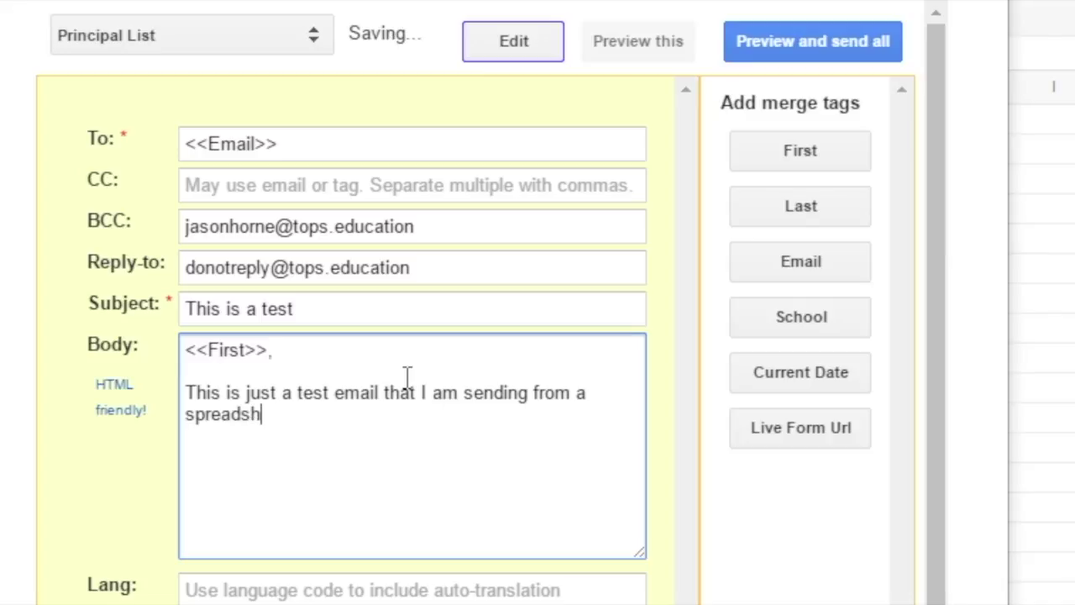
type("eet I'm using to make a video to")
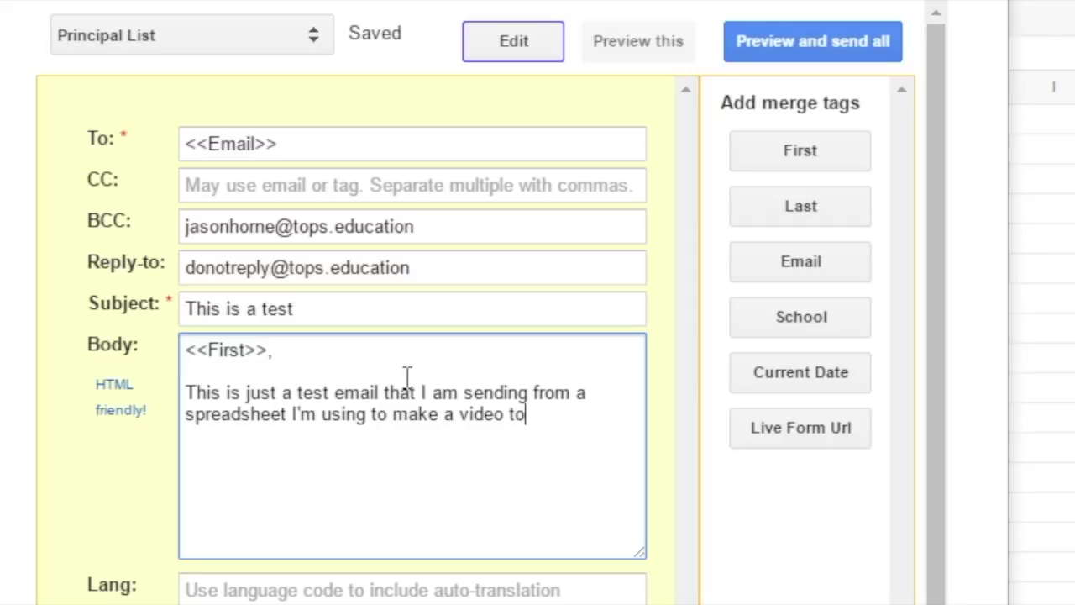
type(" show you guys how to us")
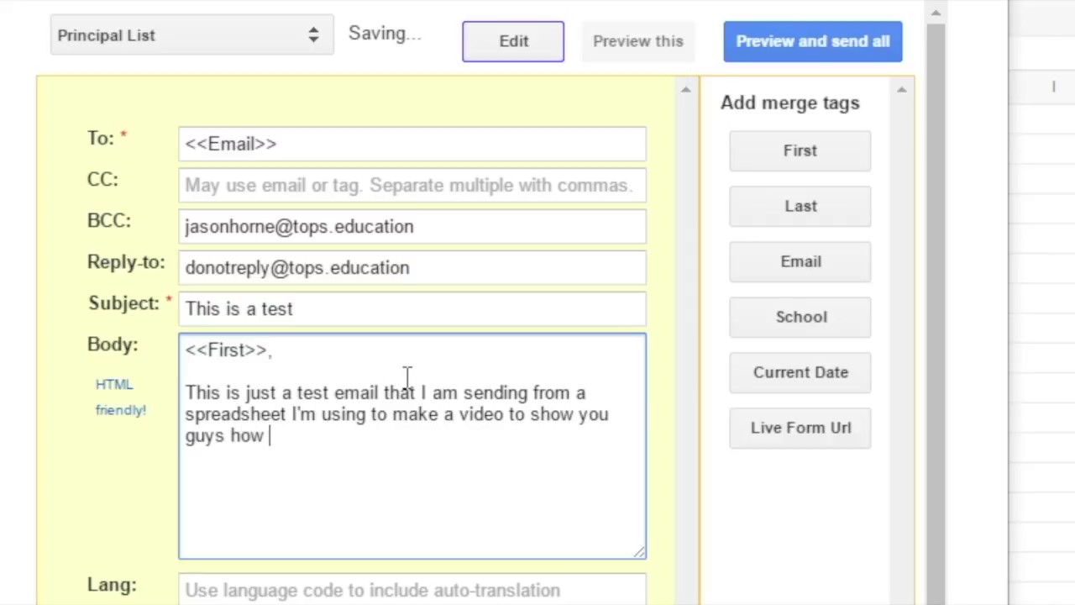
key("BackSpace")
key("BackSpace")
key("BackSpace")
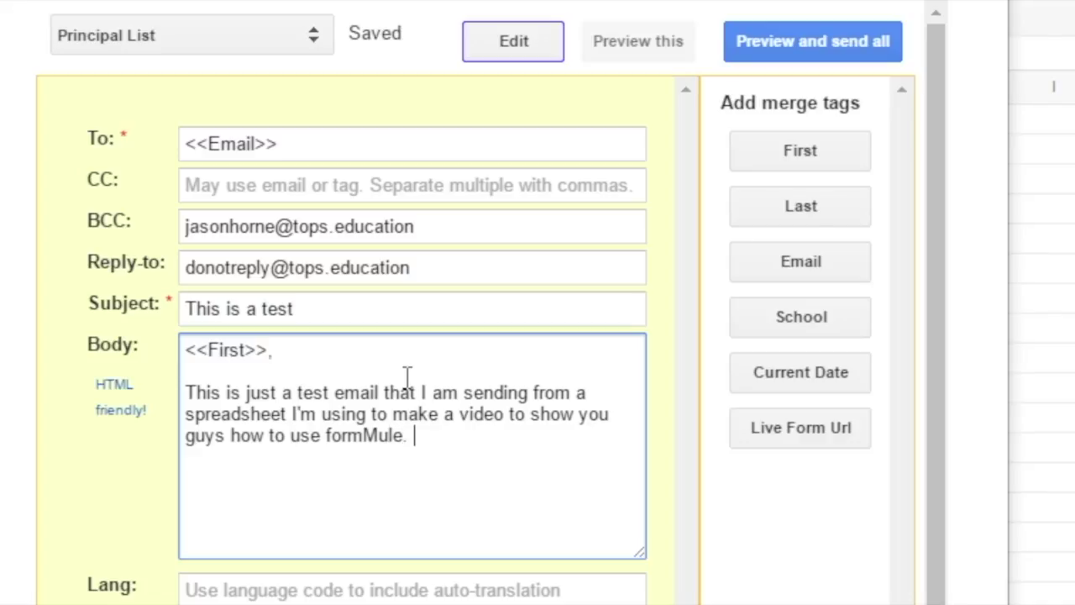
type("ormMule. If you want to know what I'm ")
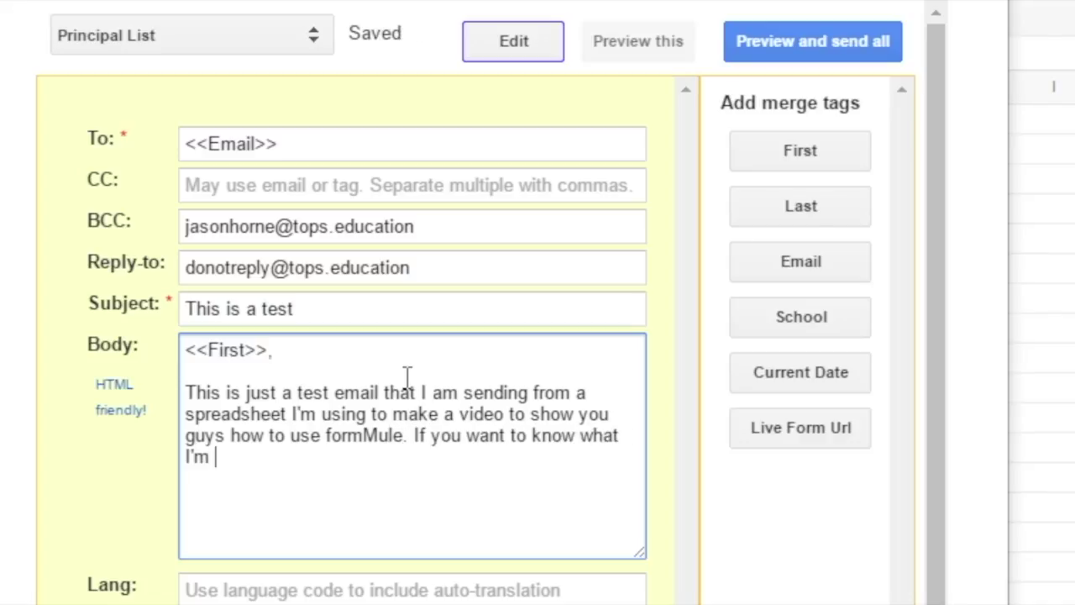
type("talking about, check ")
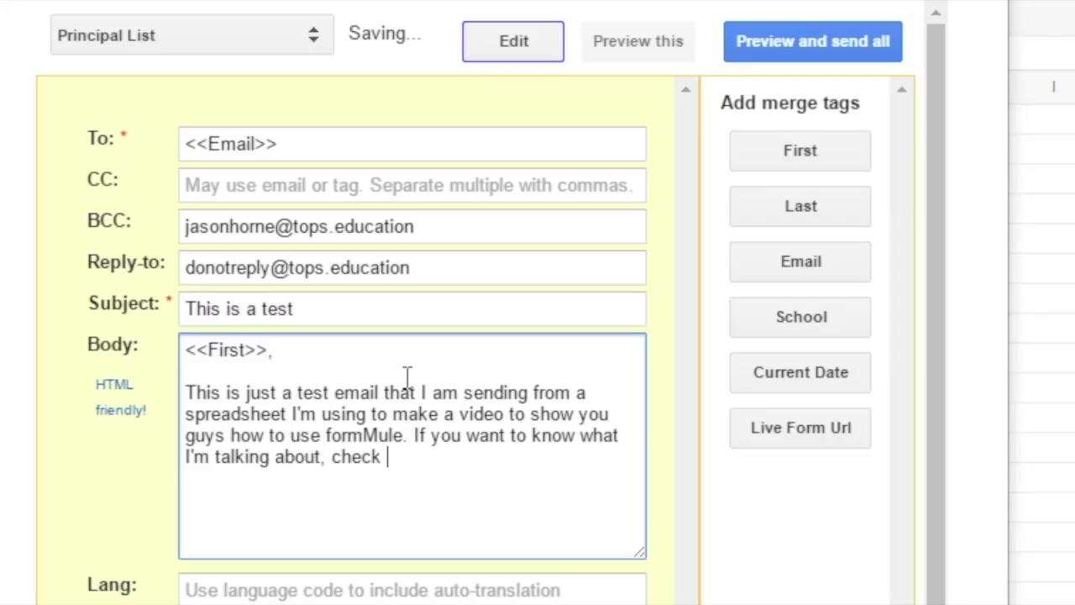
type("the Canvas cou")
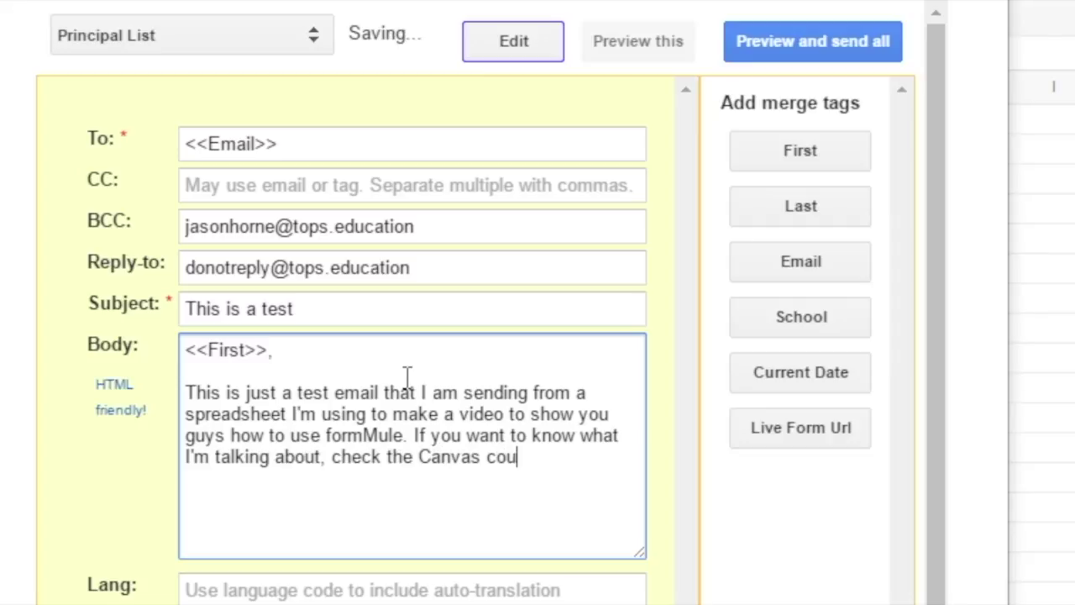
type("rse in the bottom")
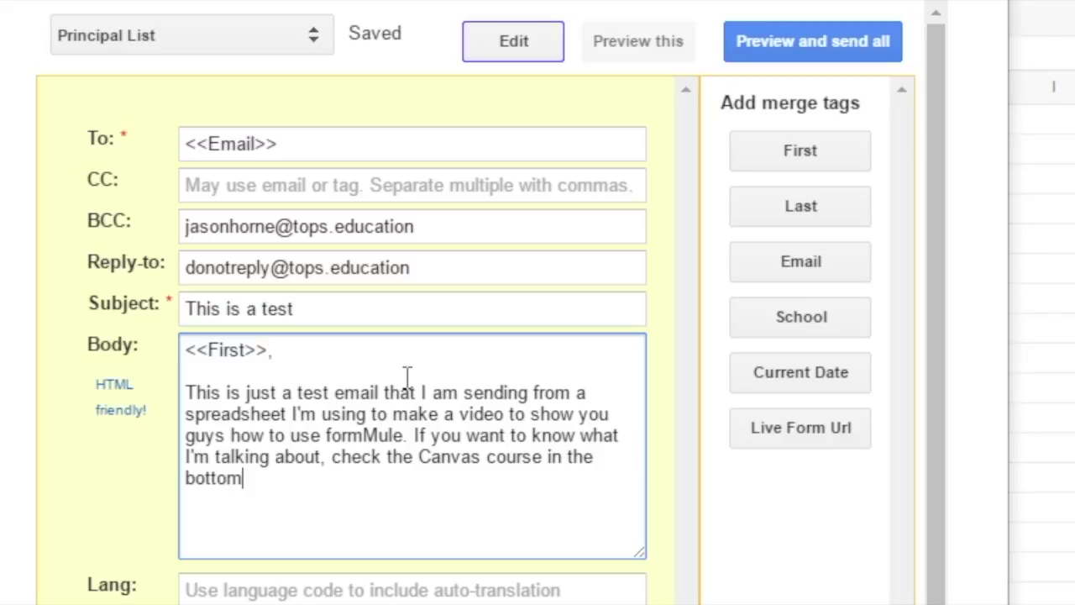
type(" module under formMule.")
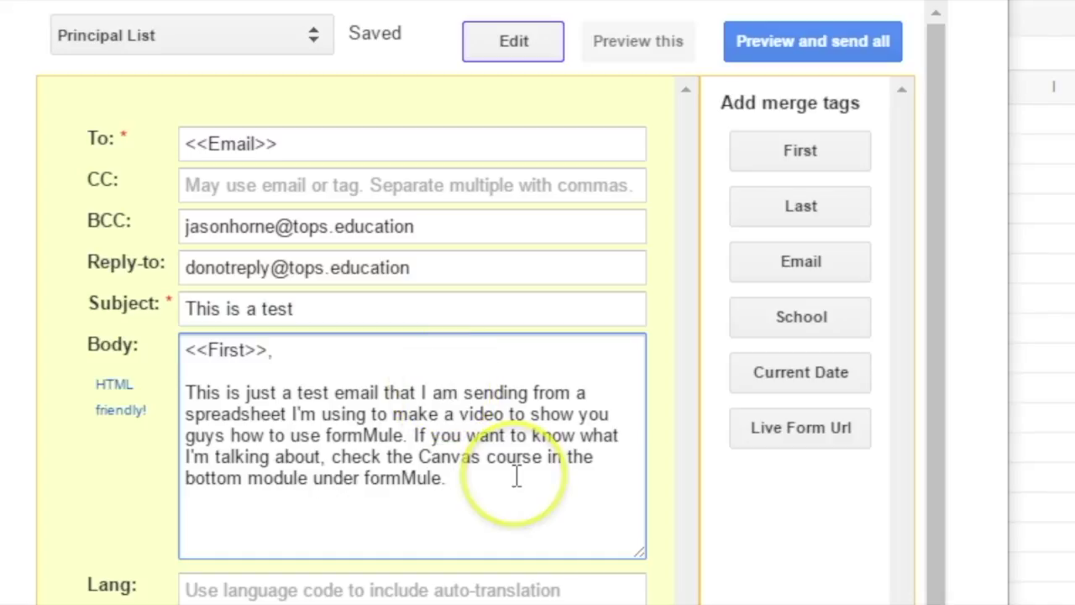
- Add a line 'By the way, you work at <<School>>' using the School merge tag
key("Return")
key("Return")
type("By the way, ")
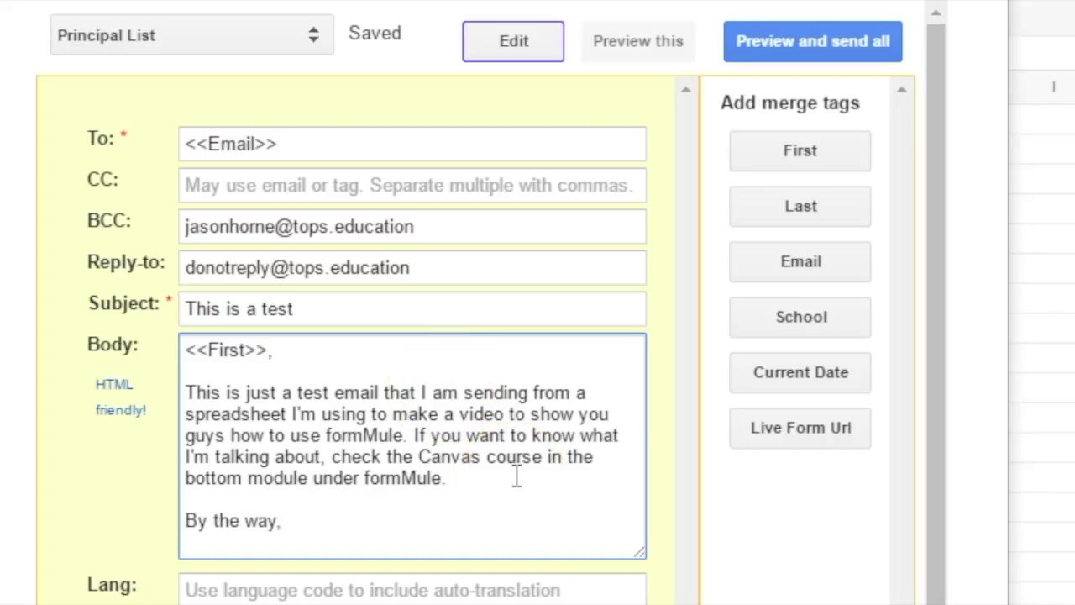
type("you work at")
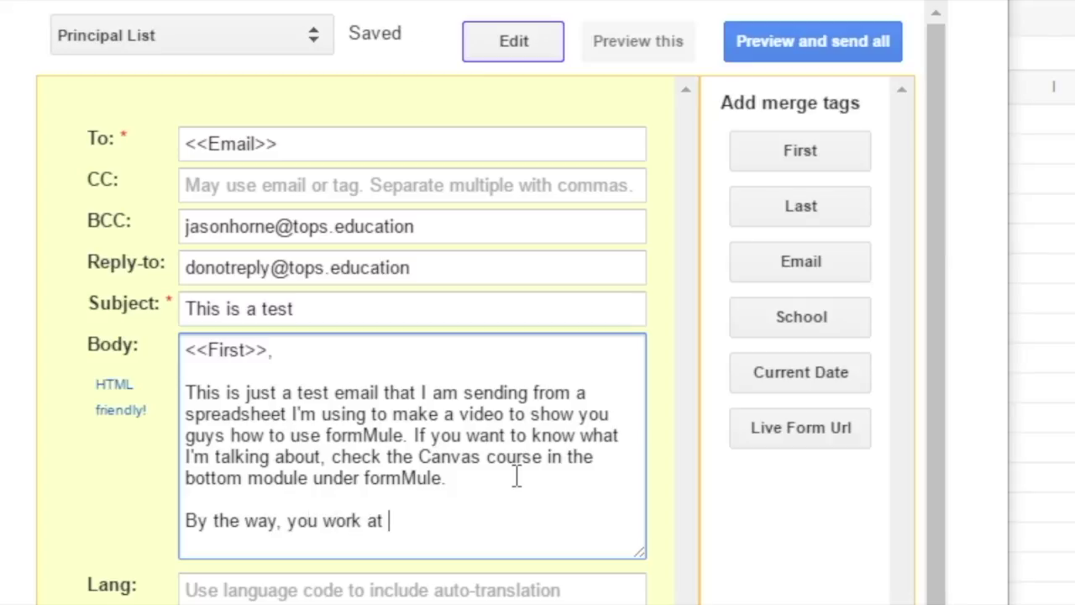
left_click(760, 323)
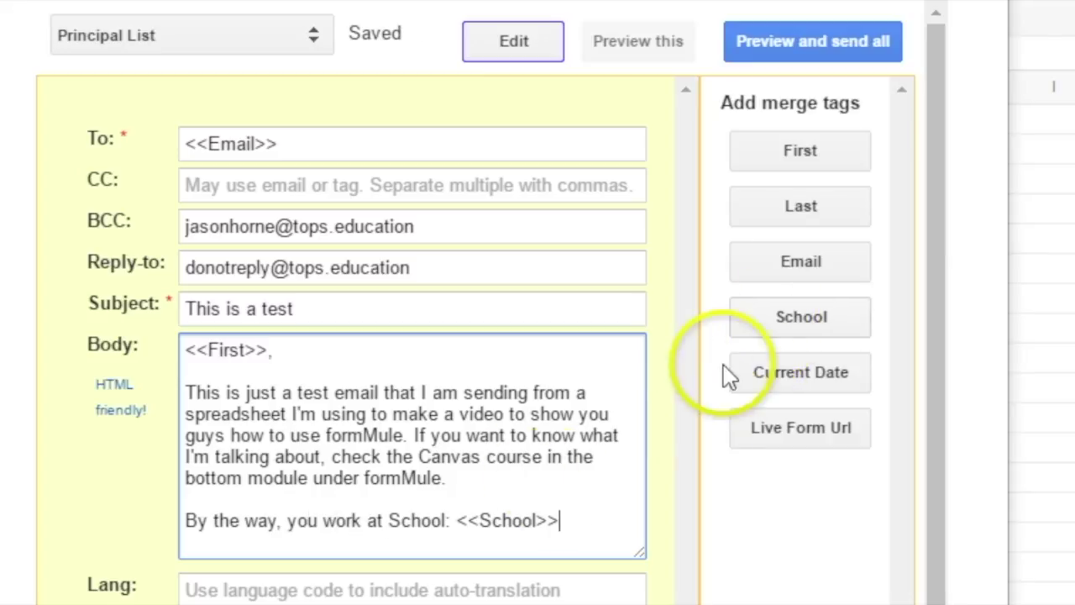
left_click(455, 520)
key("BackSpace")
key("BackSpace")
key("BackSpace")
key("BackSpace")
key("BackSpace")
key("BackSpace")
key("BackSpace")
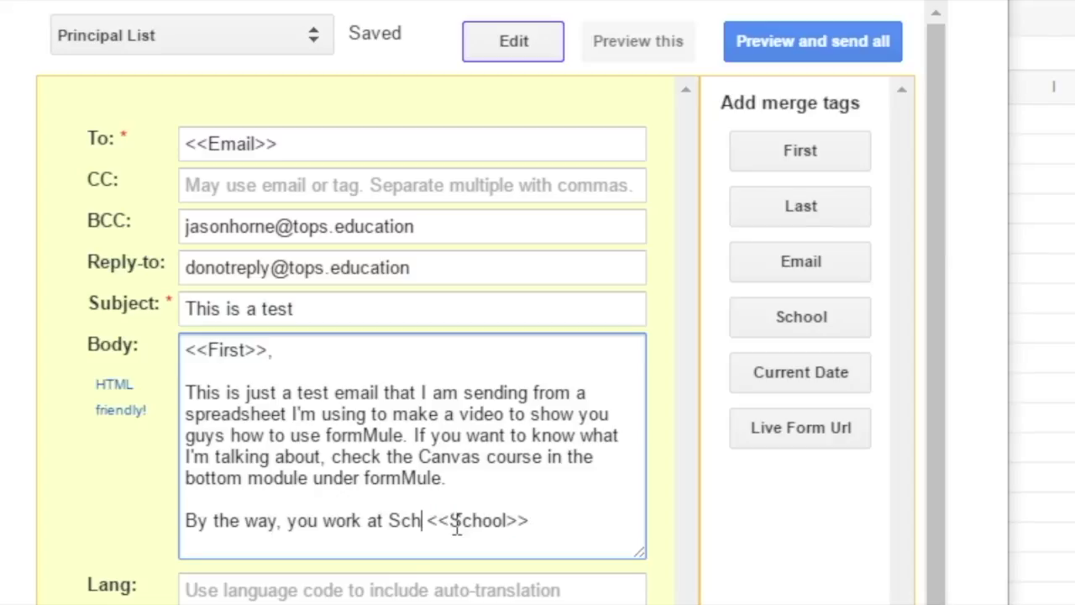
key("BackSpace")
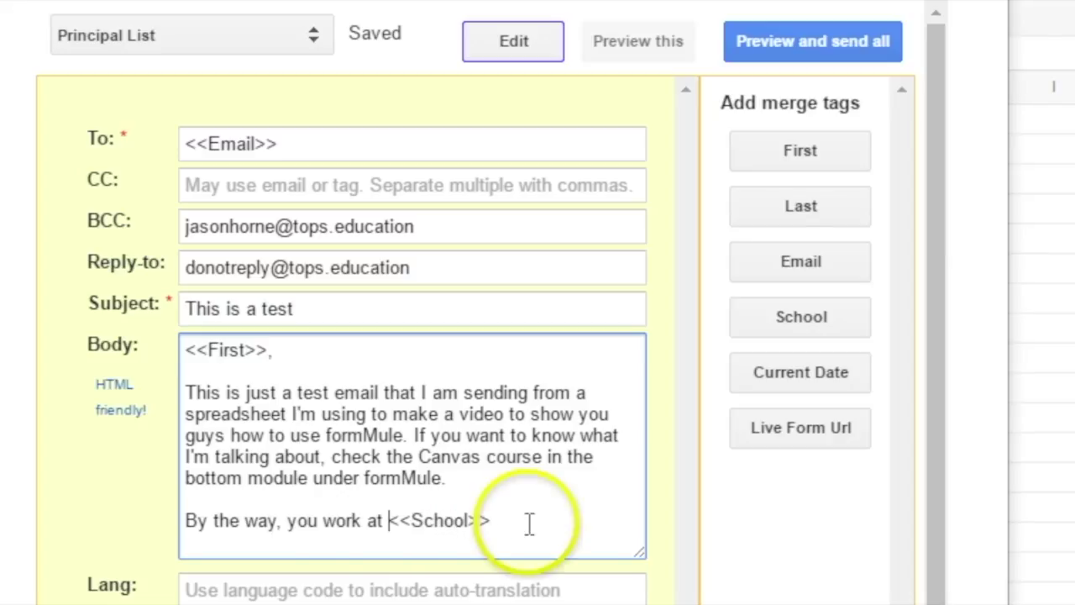
- Replace that line with 'The kids at <<School>> are so lucky to have you as a principal.'
left_click_drag(523, 520, 201, 510)
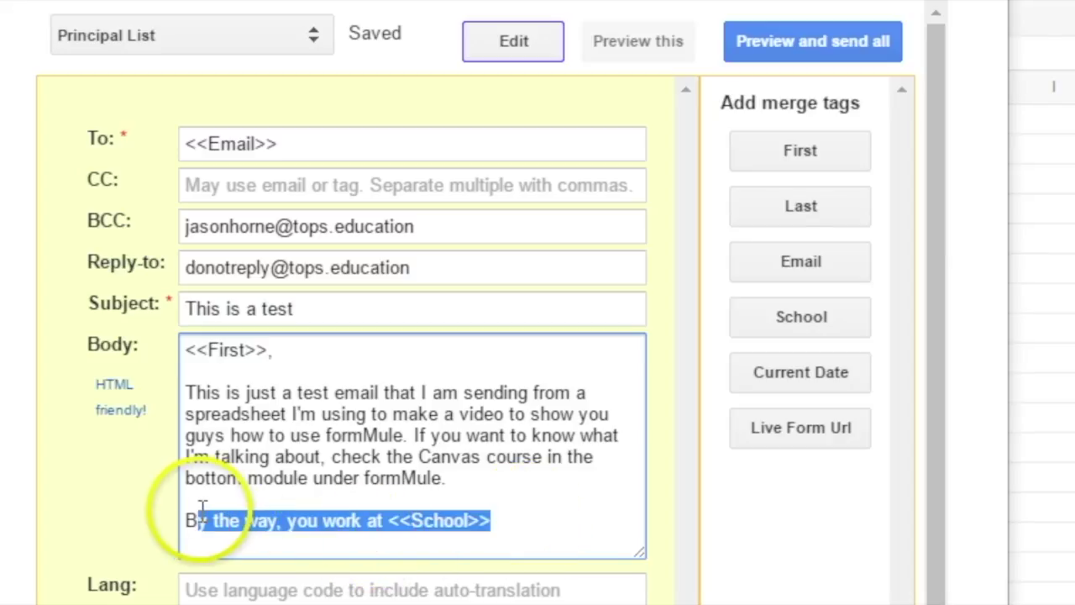
type("The kids at")
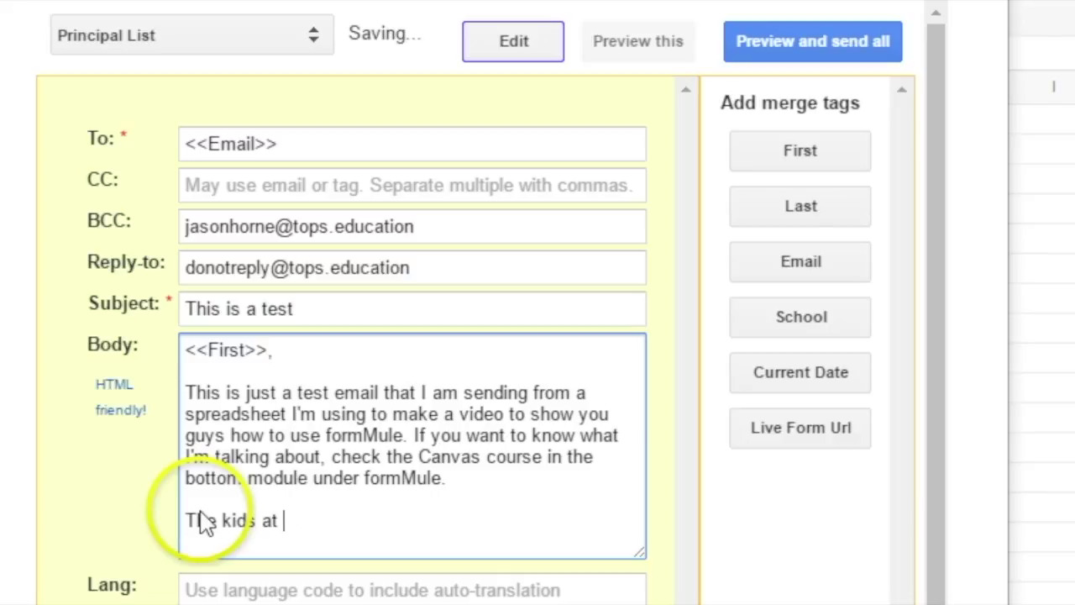
left_click(782, 326)
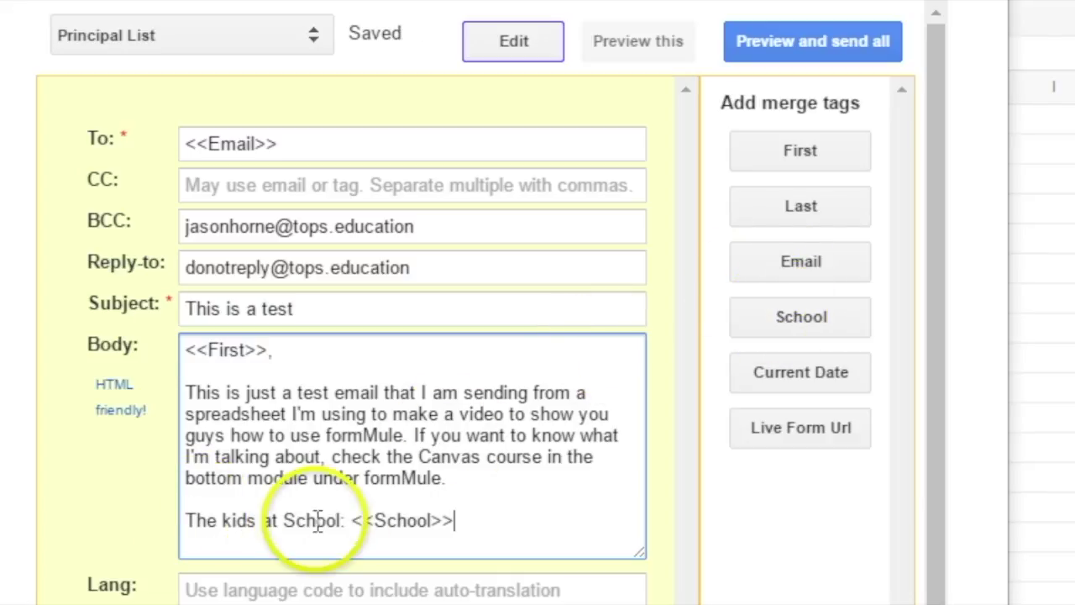
double_click(313, 522)
key("Delete")
key("Delete")
key("Delete")
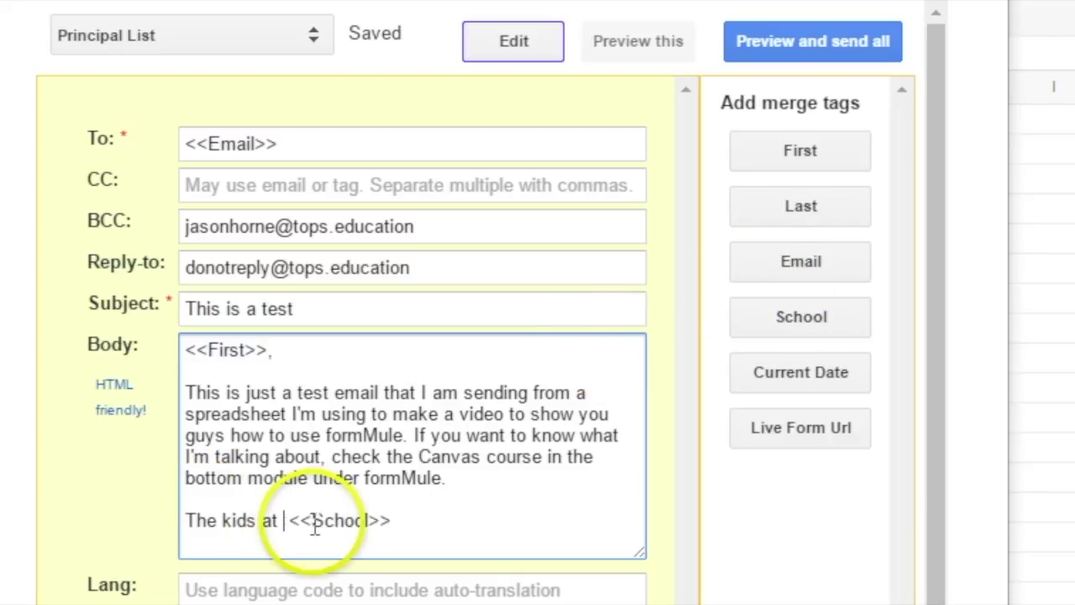
left_click(467, 511)
type("ar")
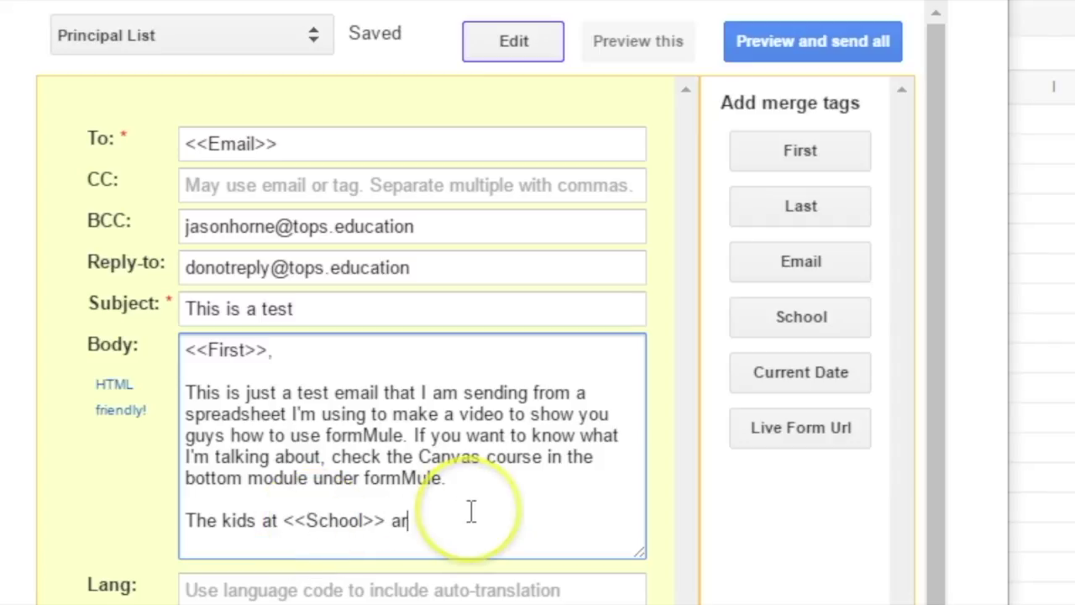
type("e so lucky to have yo")
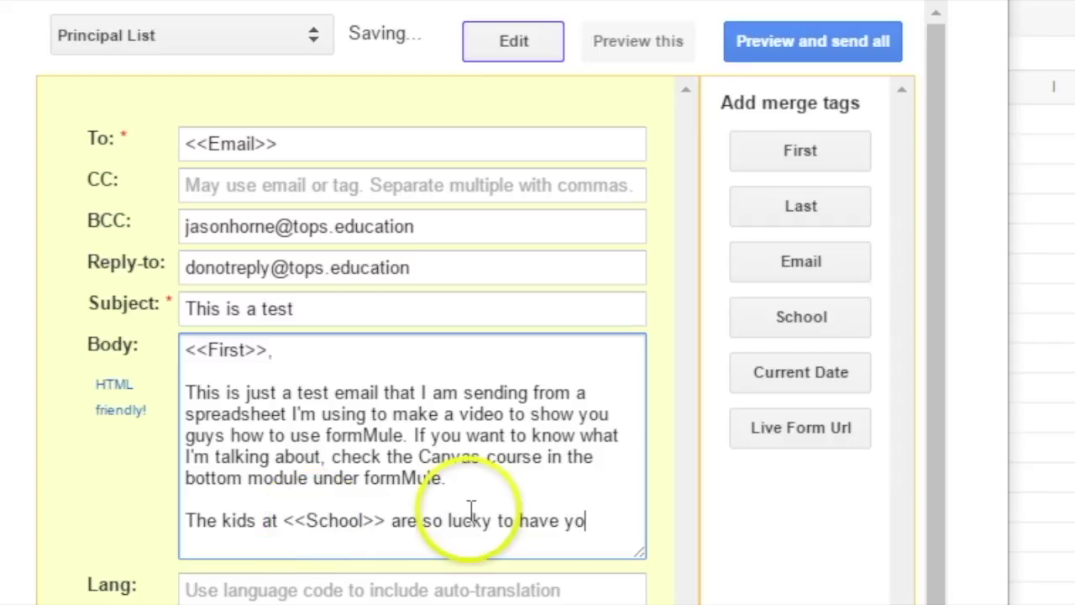
type("u as a principal.")
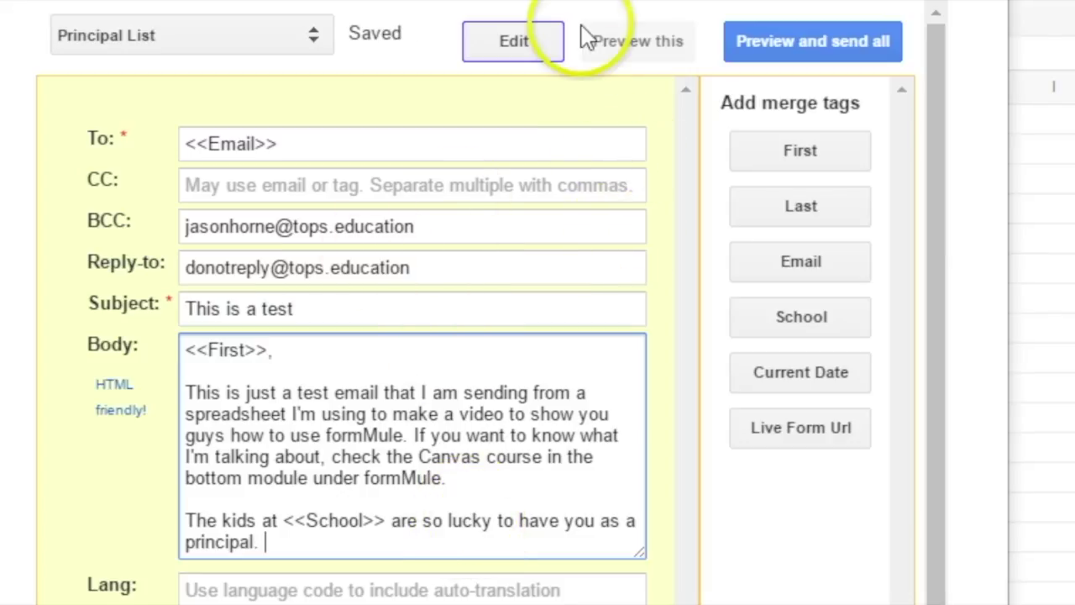
- Preview the merged email for rows 1 through 4, then return to row 1
left_click(651, 59)
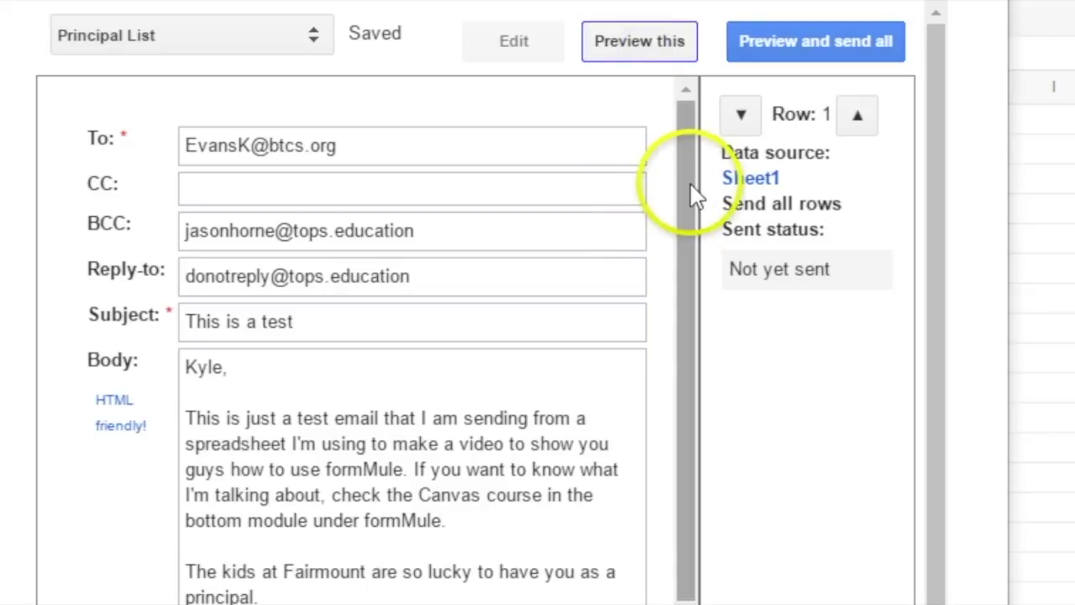
left_click_drag(695, 196, 684, 228)
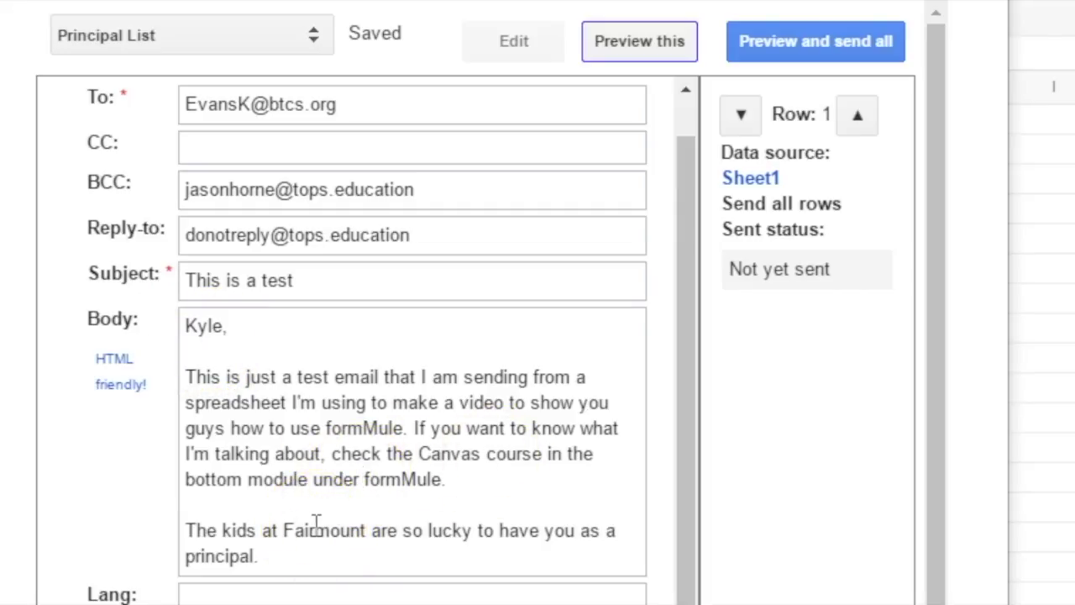
left_click(333, 480)
left_click(355, 511)
left_click(324, 538)
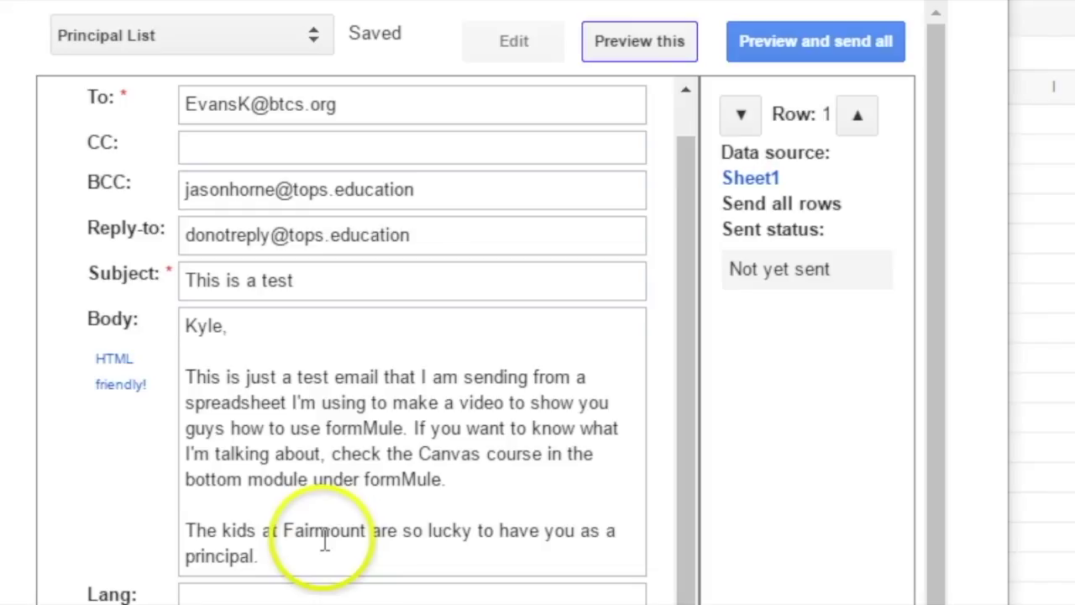
left_click(343, 535)
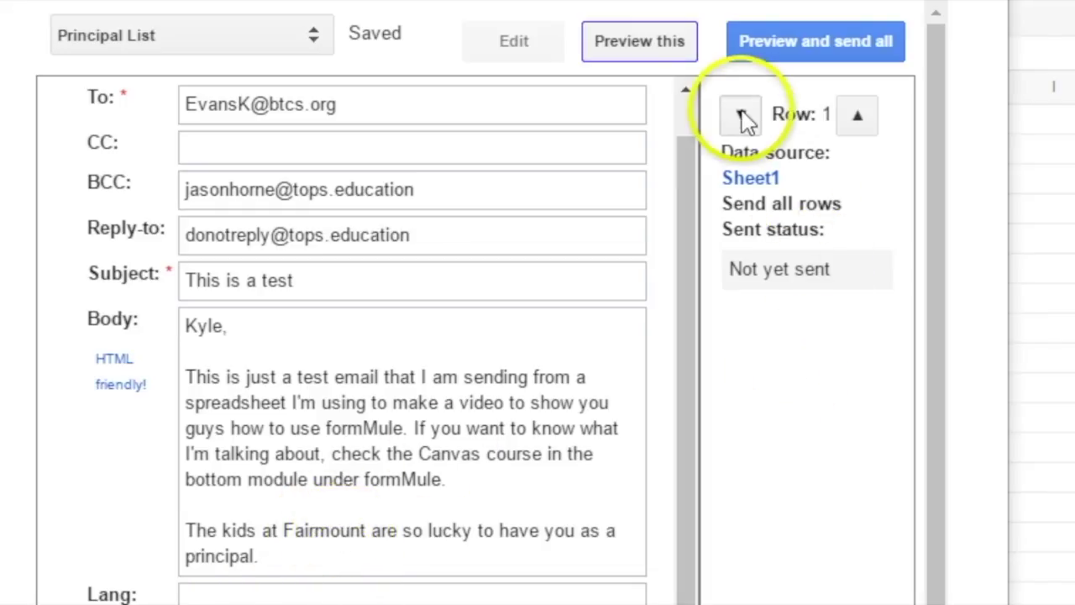
left_click(861, 115)
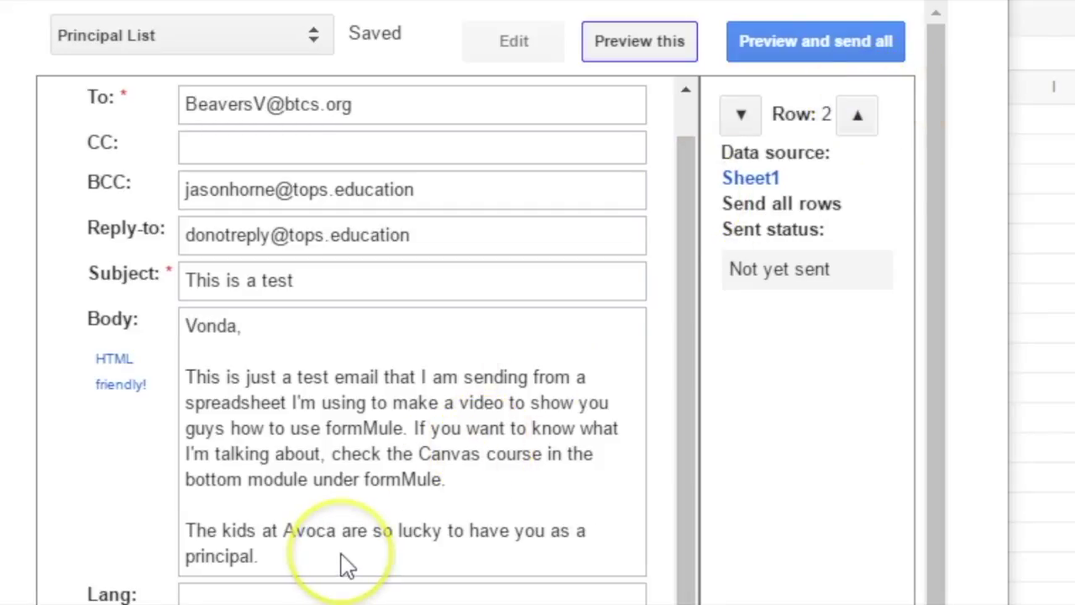
left_click(858, 114)
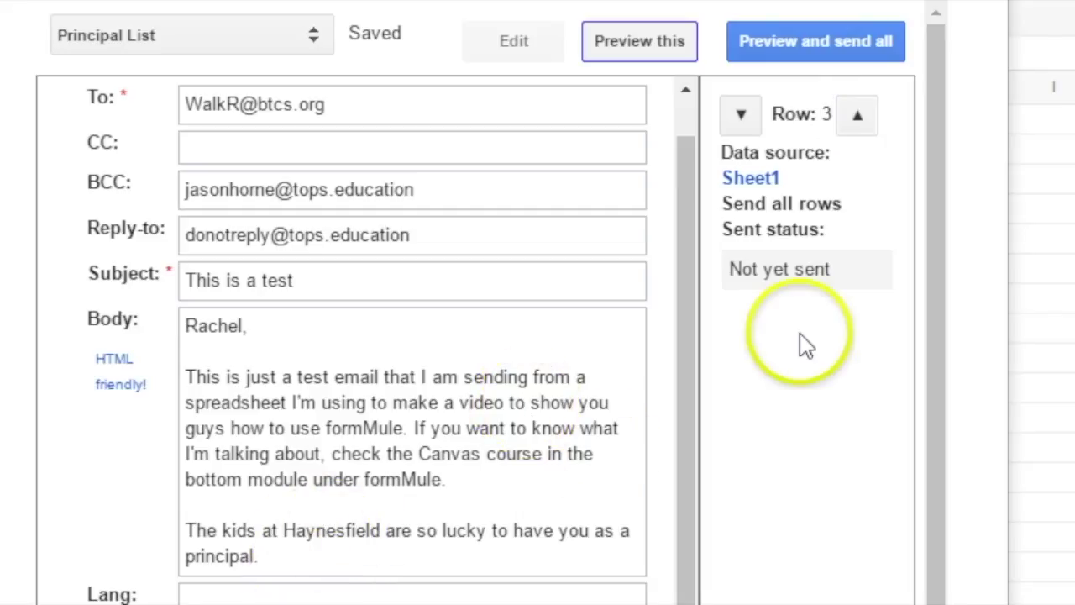
left_click(859, 116)
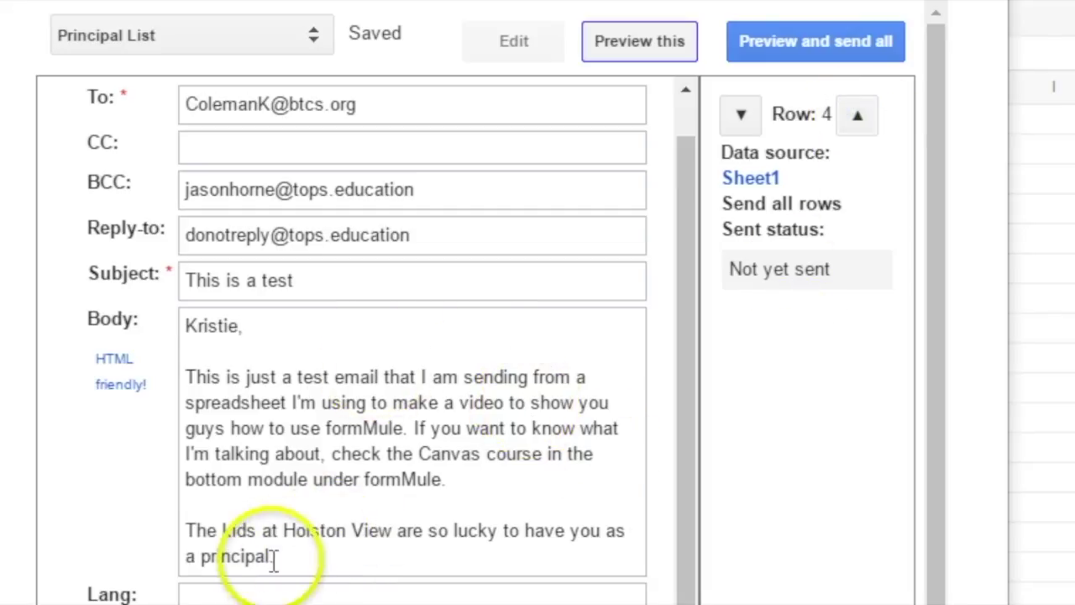
left_click(741, 115)
left_click(741, 116)
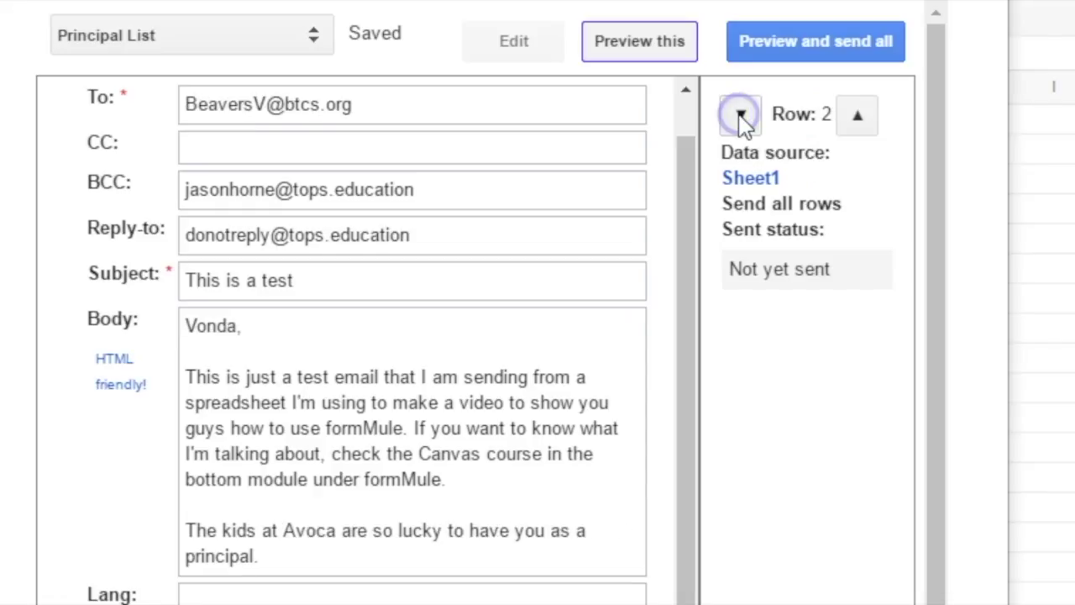
left_click(740, 115)
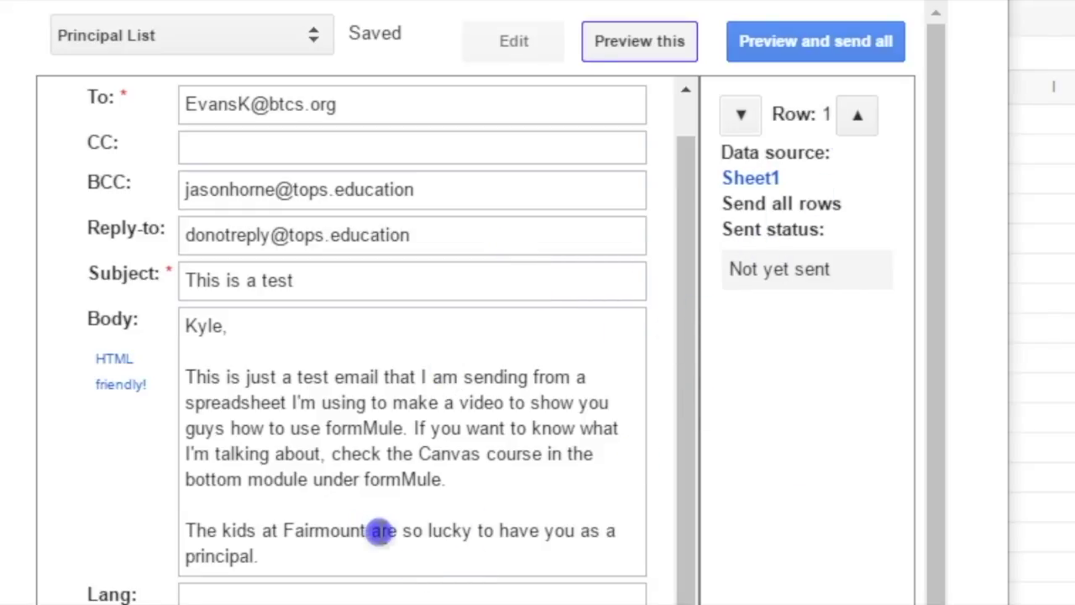
- Append a 'Y'all have a great break!' paragraph and a 'J' sign-off to the body
left_click(530, 40)
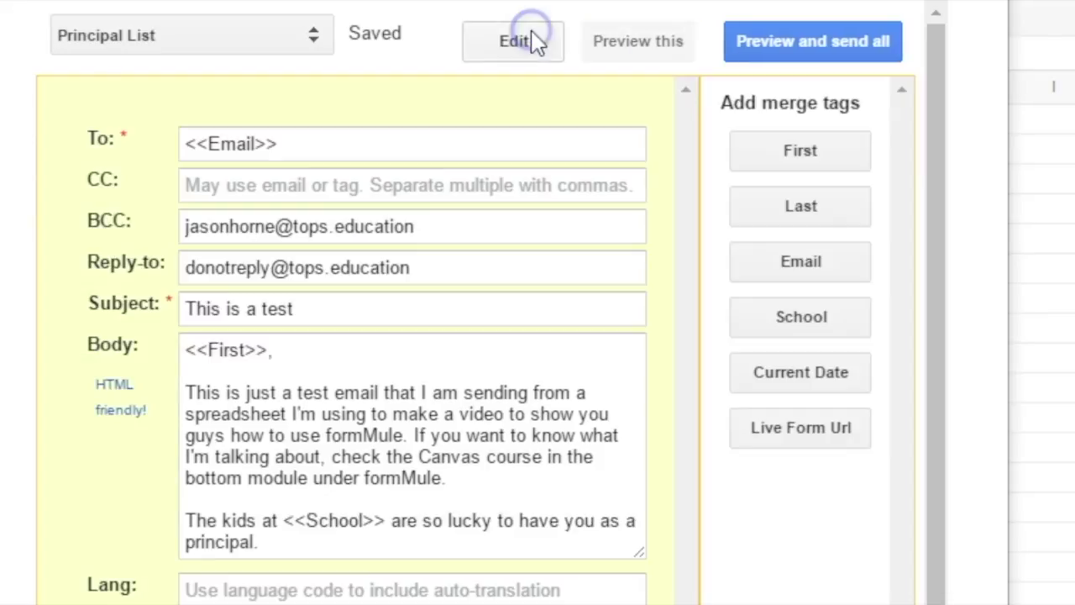
left_click(363, 542)
key("Return")
key("Return")
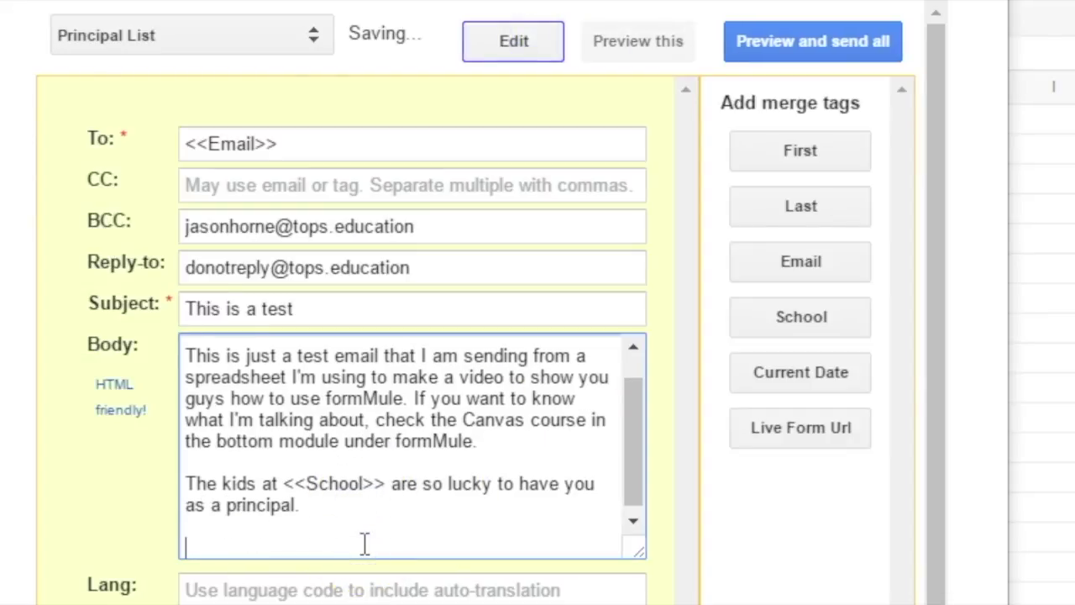
type("U")
key("BackSpace")
type("Y'all ")
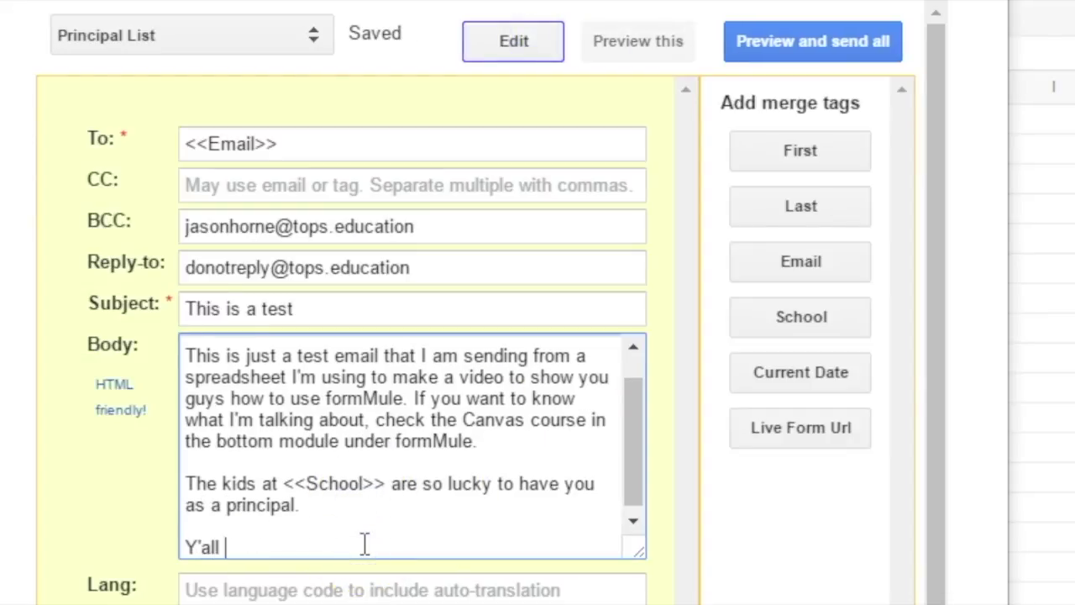
type("have a great break")
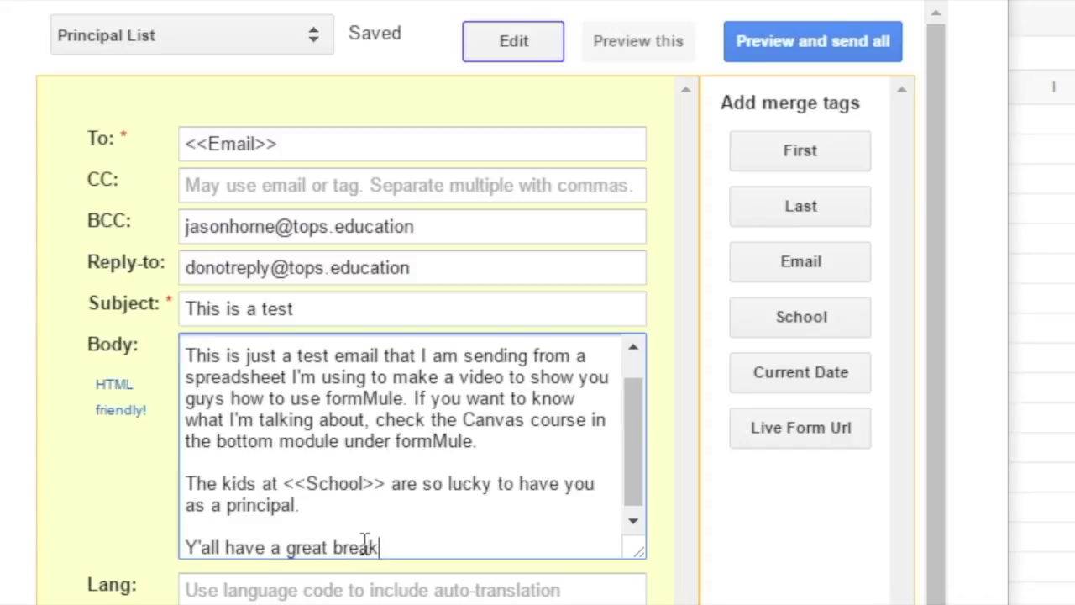
type("!")
key("Return")
key("Return")
type("J")
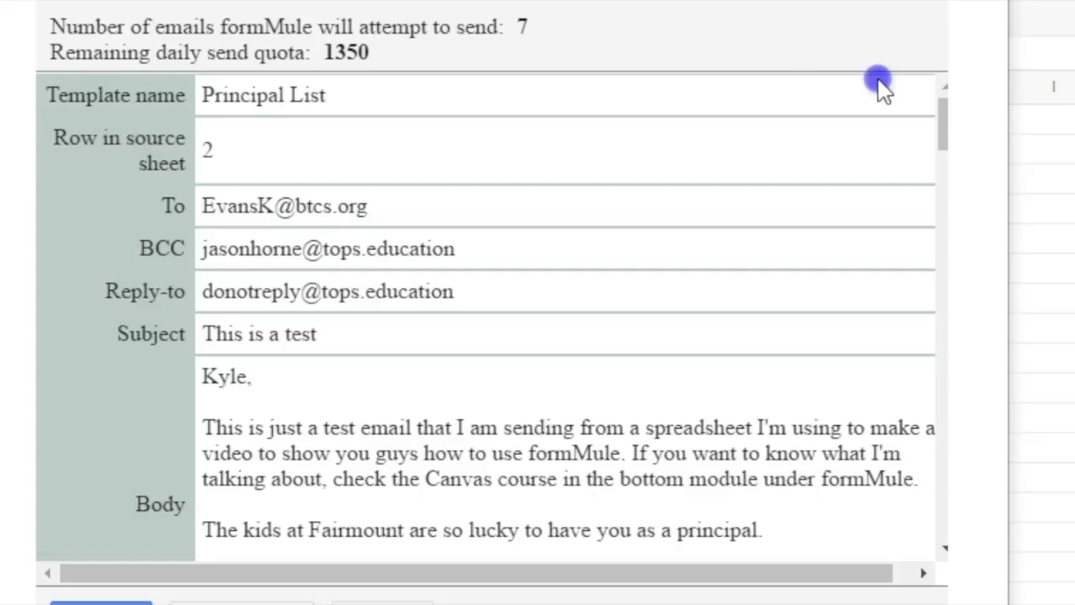
- Scroll through the seven queued email previews and send them all now
left_click_drag(943, 140, 996, 12)
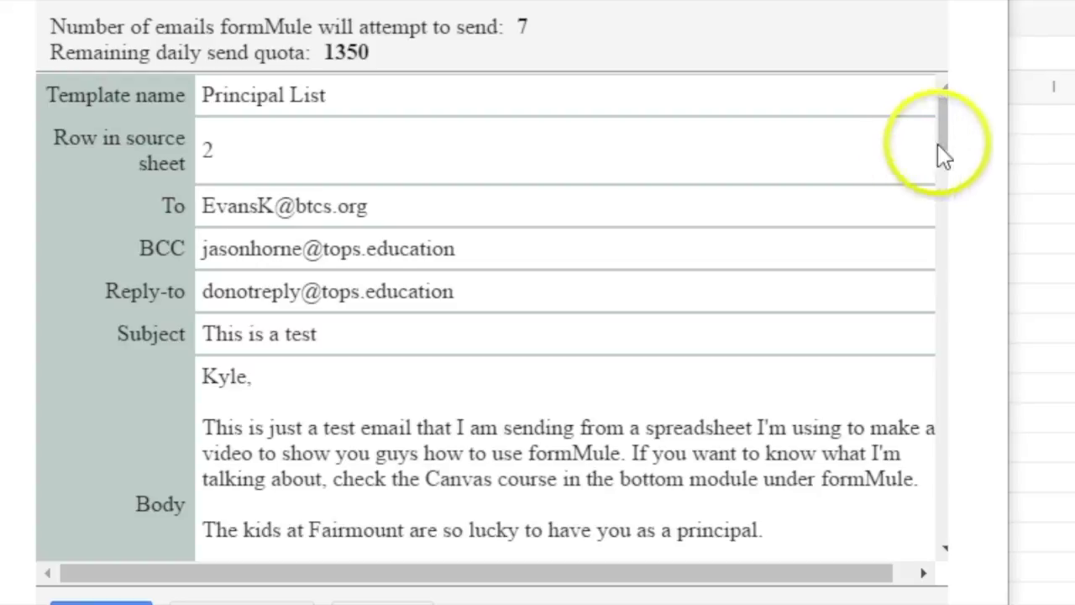
left_click_drag(980, 146, 941, 252)
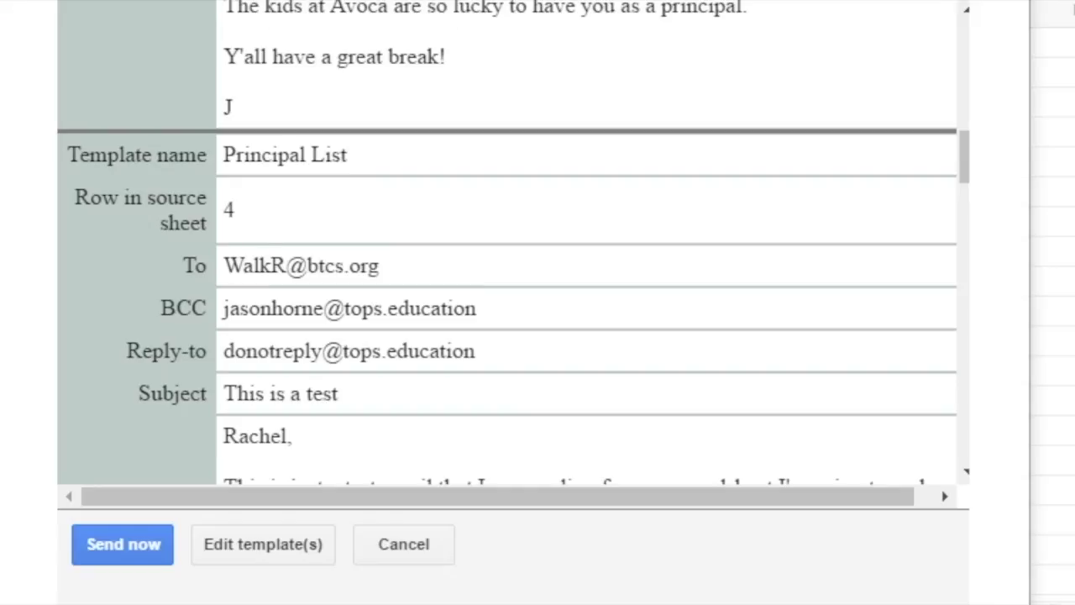
left_click(128, 544)
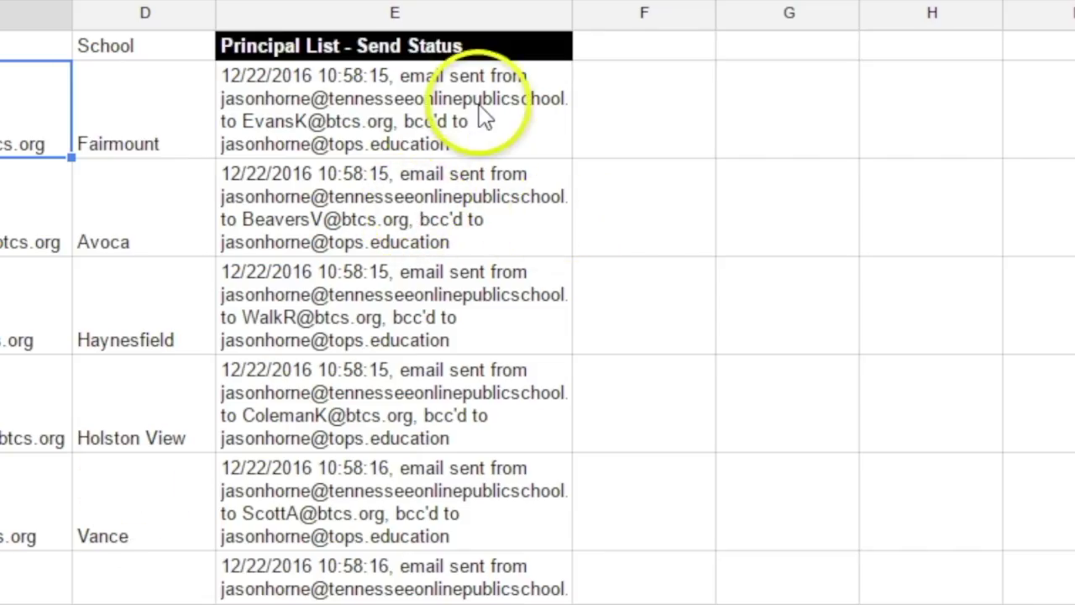
- Scroll the sheet to check each row's 12/22/2016 entry in 'Principal List - Send Status'
scroll(537, 336, "down", 6)
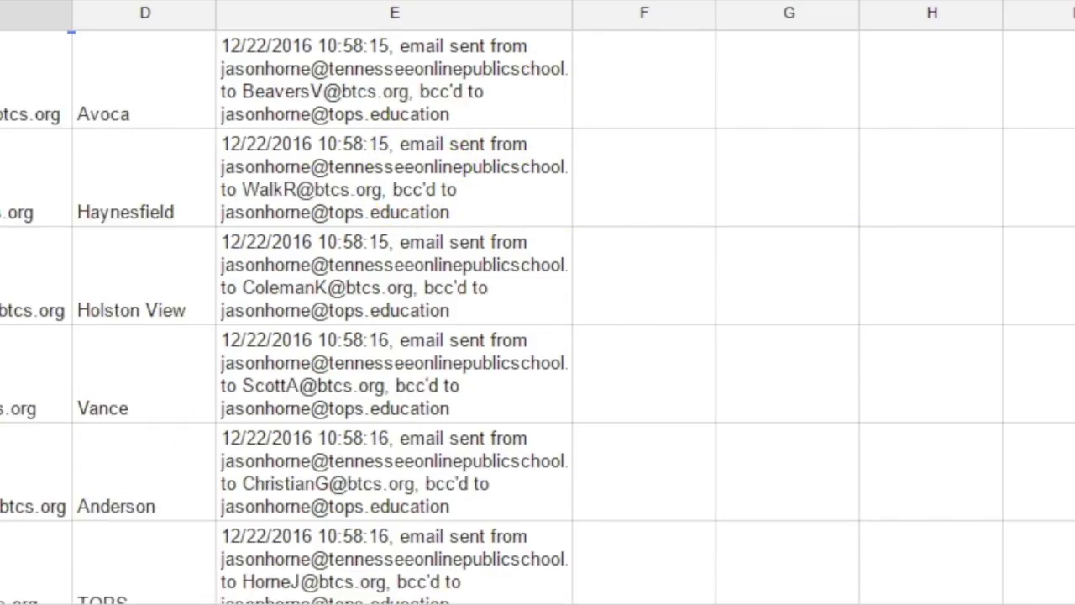
scroll(537, 336, "up", 6)
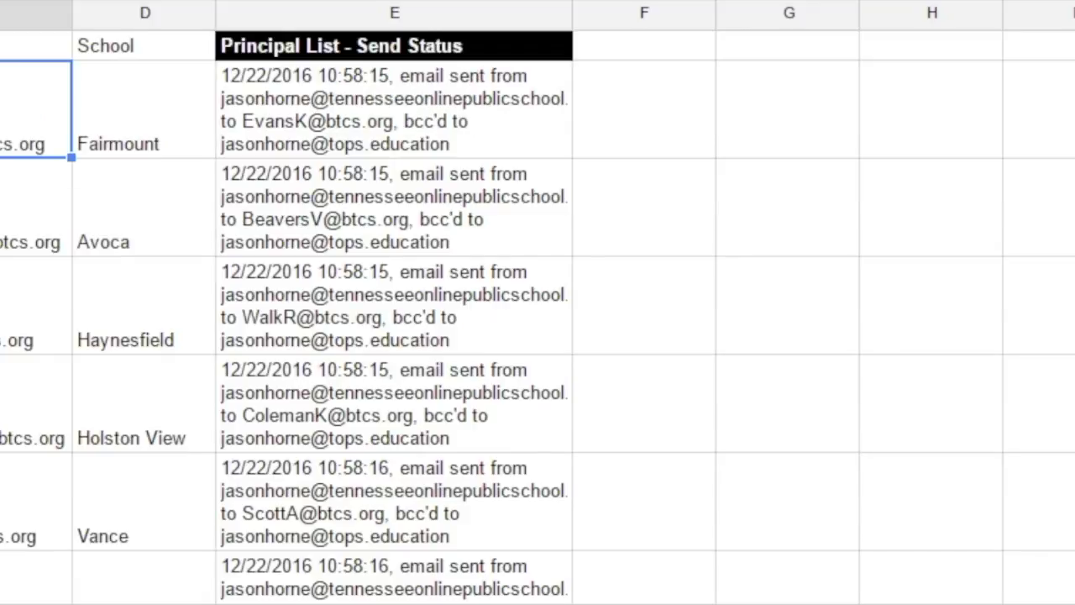
scroll(592, 235, "down", 5)
scroll(592, 235, "up", 5)
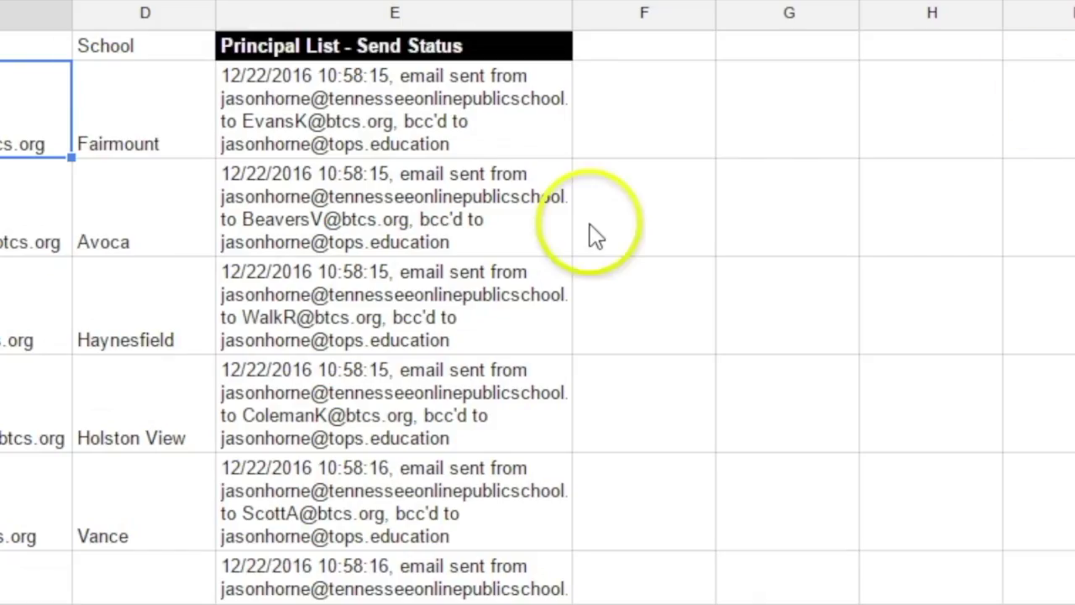